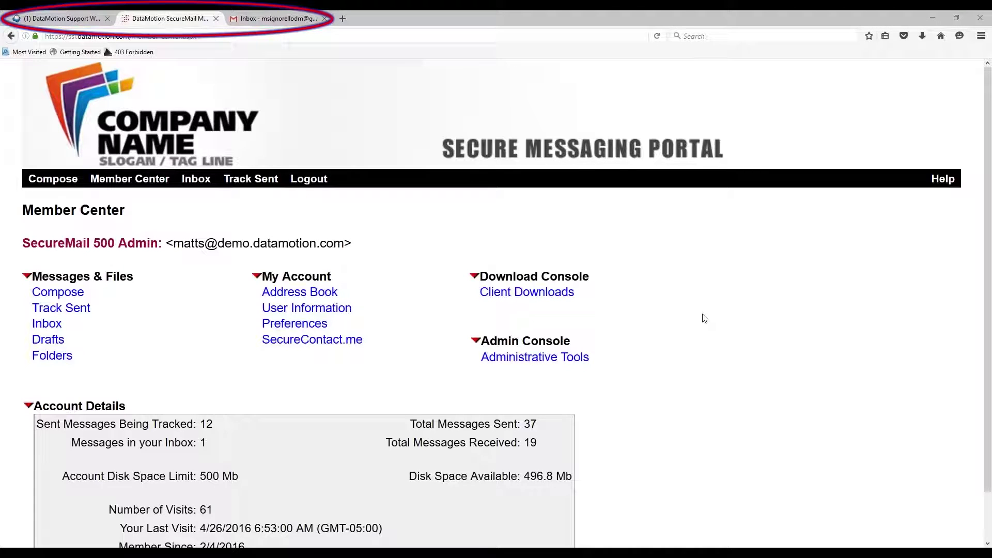
# - Glance at Roundcube, then list tracked sent messages showing Test From Portal with 0 reads
pyautogui.click(59, 19)
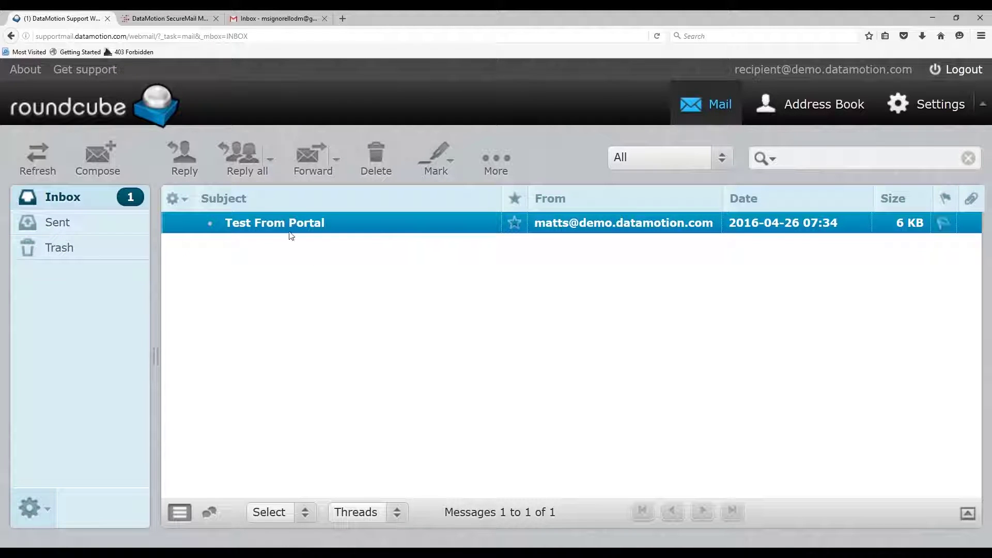
pyautogui.hotkey('ctrl', 'Tab')
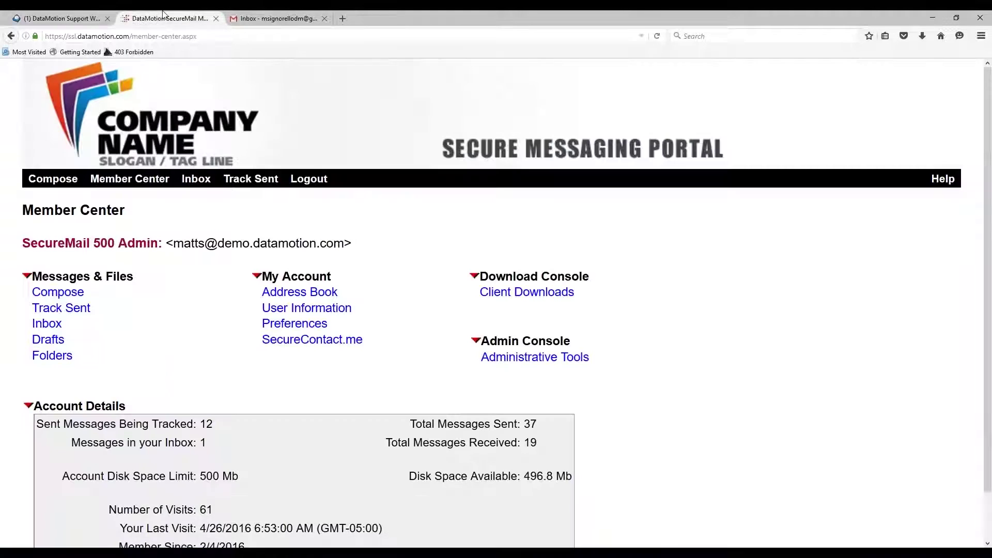
pyautogui.click(267, 184)
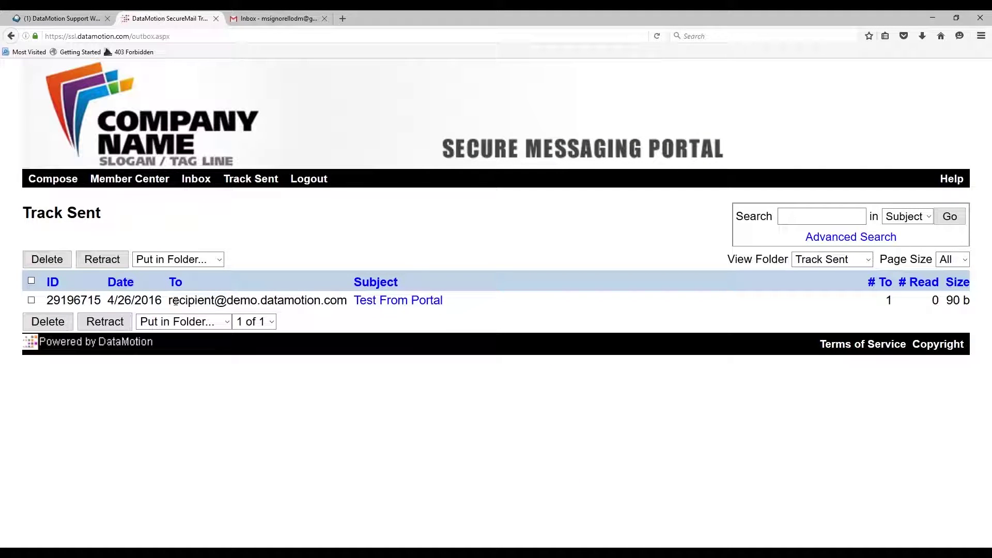
# - Show the Roundcube inbox, highlight the signed-in address, and open the Test From Portal message
pyautogui.click(73, 16)
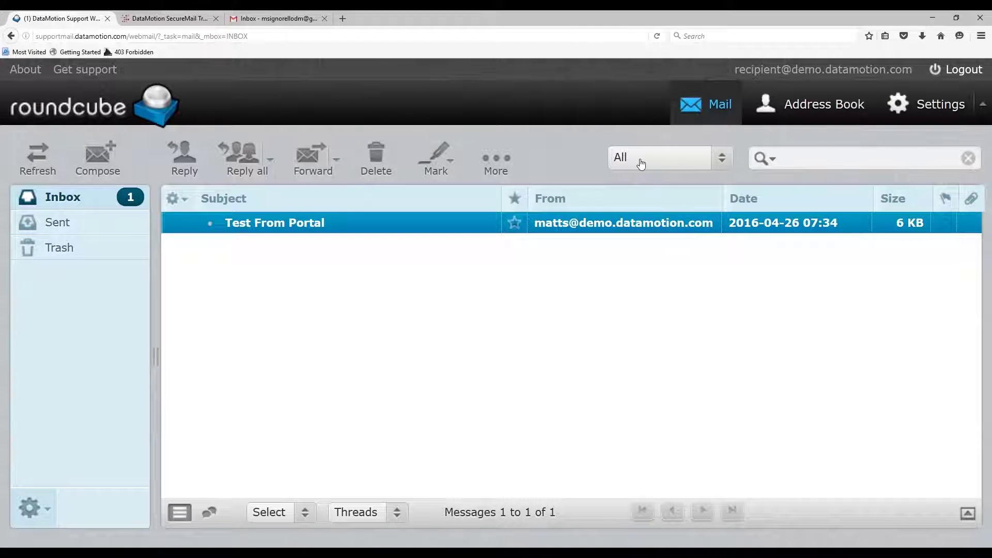
pyautogui.moveTo(908, 69); pyautogui.dragTo(736, 69)
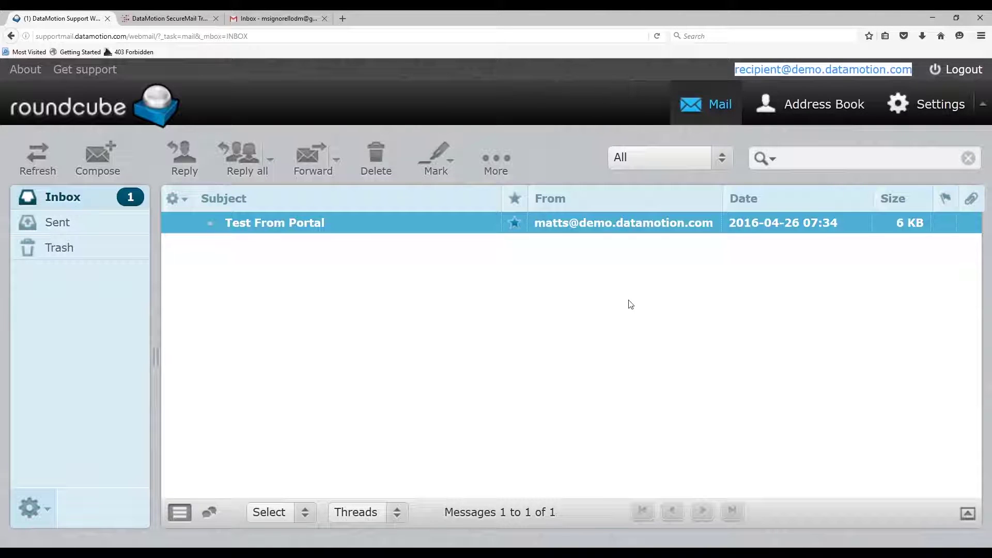
pyautogui.click(617, 309)
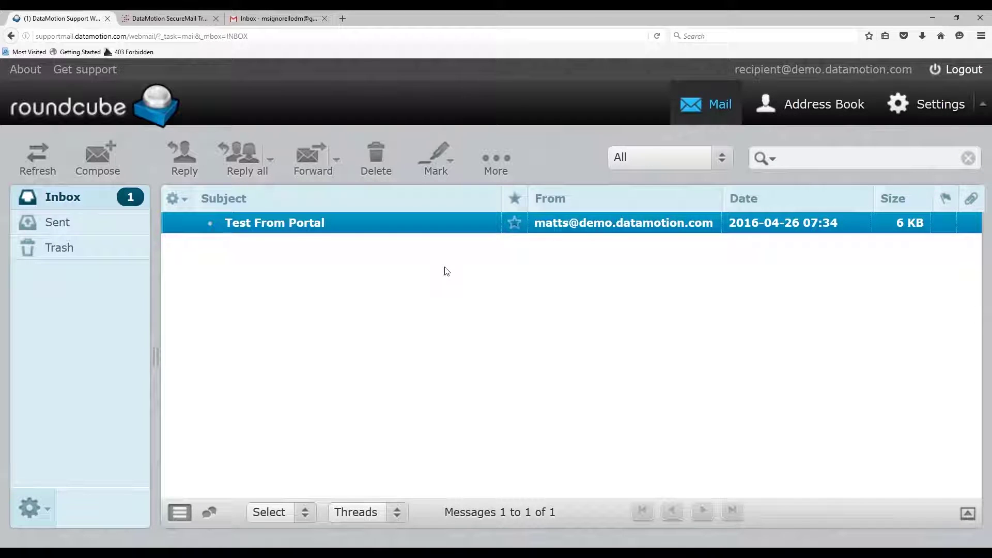
pyautogui.doubleClick(448, 222)
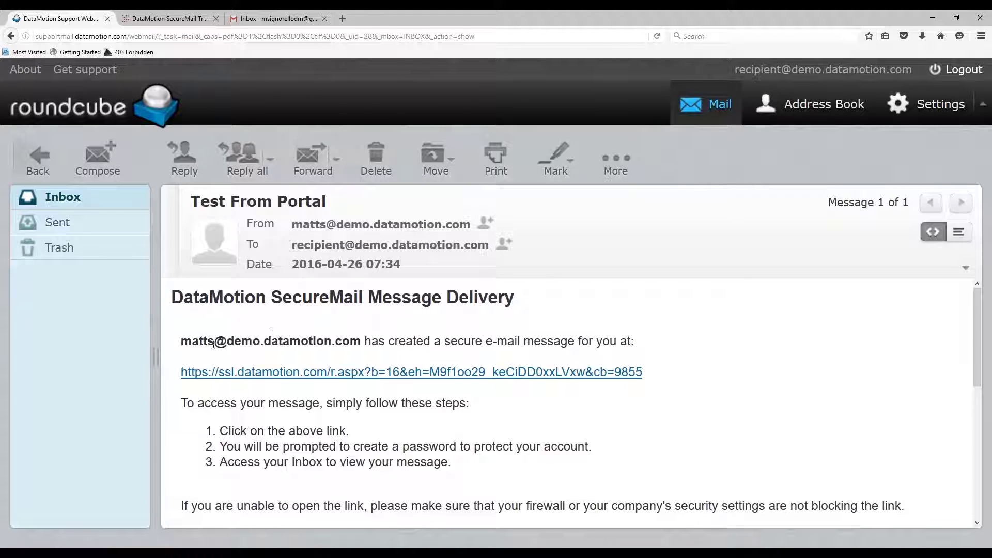
# - Scroll through the notice and bring up the context menu for the ssl.datamotion.com pickup link
pyautogui.scroll(-1, 377, 355)
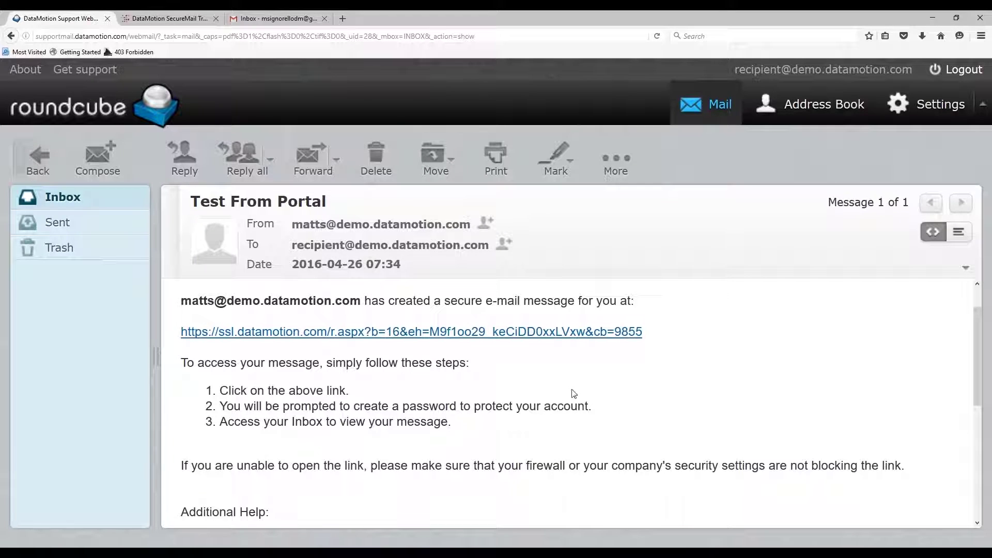
pyautogui.rightClick(560, 339)
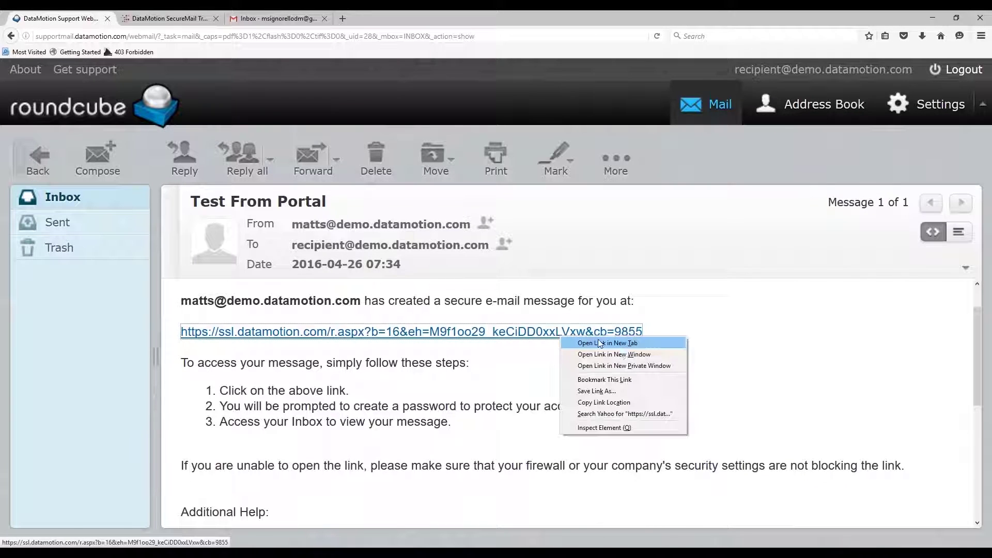
# - Open the pickup link in a private window, set and confirm the account password, and accept the terms
pyautogui.click(631, 364)
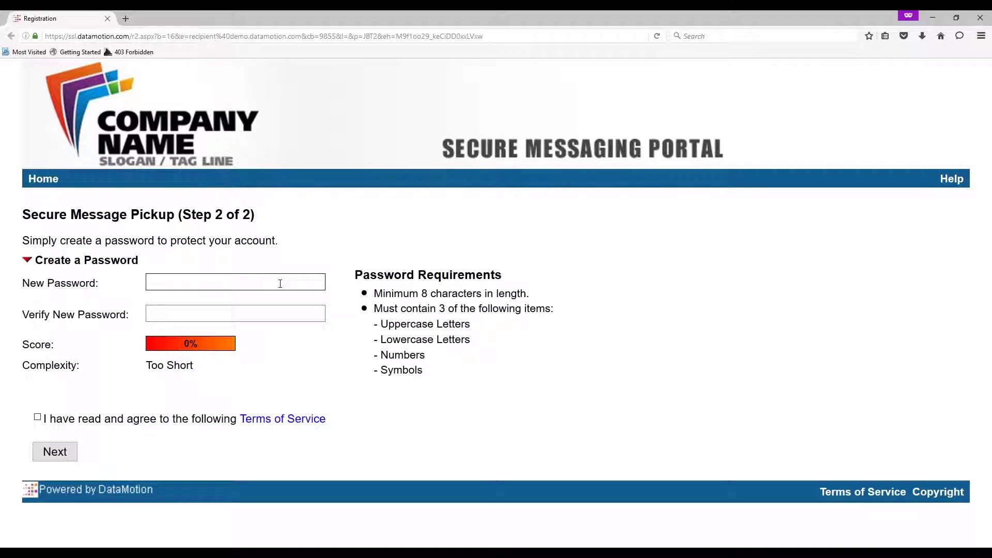
pyautogui.write('•••••••••')
pyautogui.press('Tab')
pyautogui.write('•••••••••')
pyautogui.click(37, 417)
pyautogui.click(61, 454)
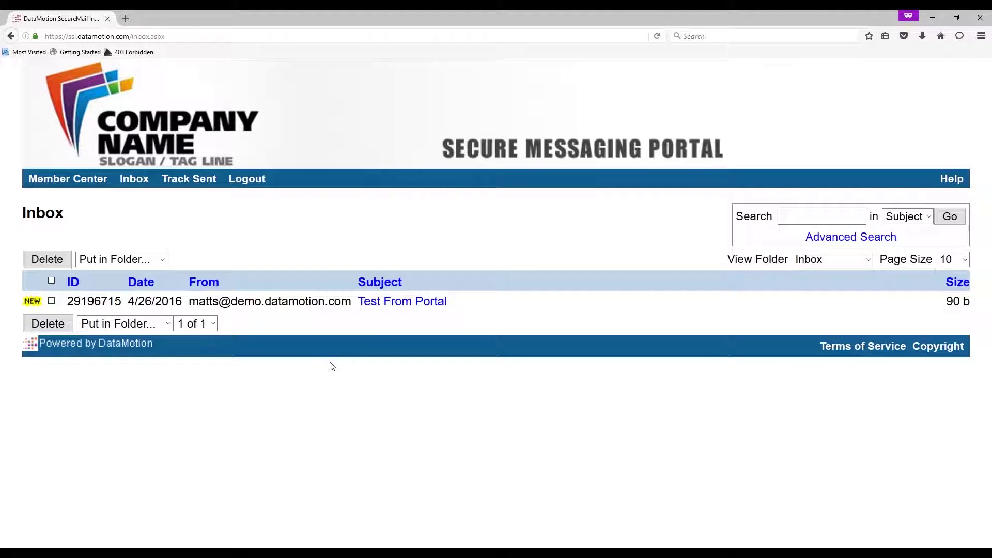
# - Open Test From Portal from the portal inbox and start a Reply To Sender draft
pyautogui.click(406, 305)
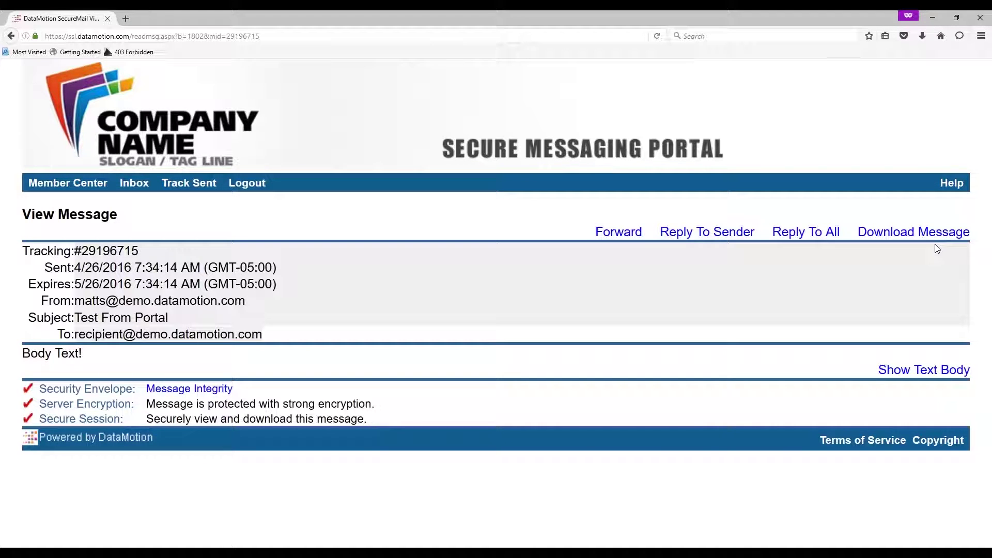
pyautogui.click(719, 234)
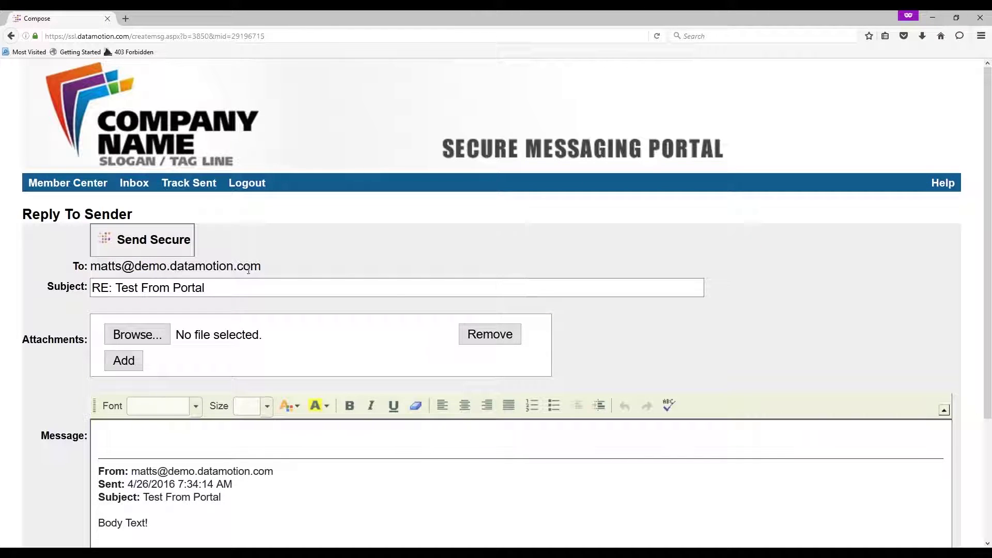
# - Securely send the reply 'Replying to your message!', then go to the Member Center
pyautogui.click(212, 430)
pyautogui.write('Replying to you')
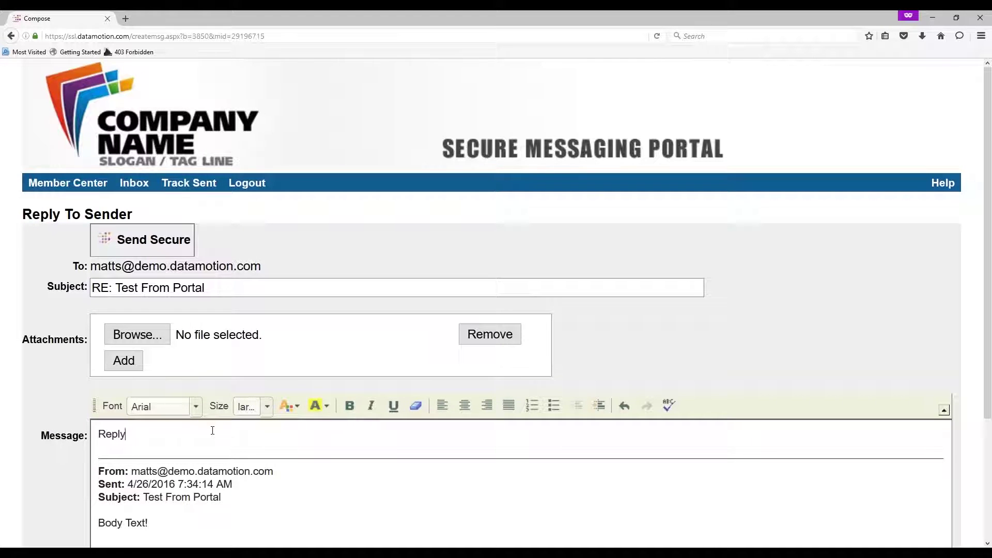
pyautogui.write('r message!')
pyautogui.click(166, 240)
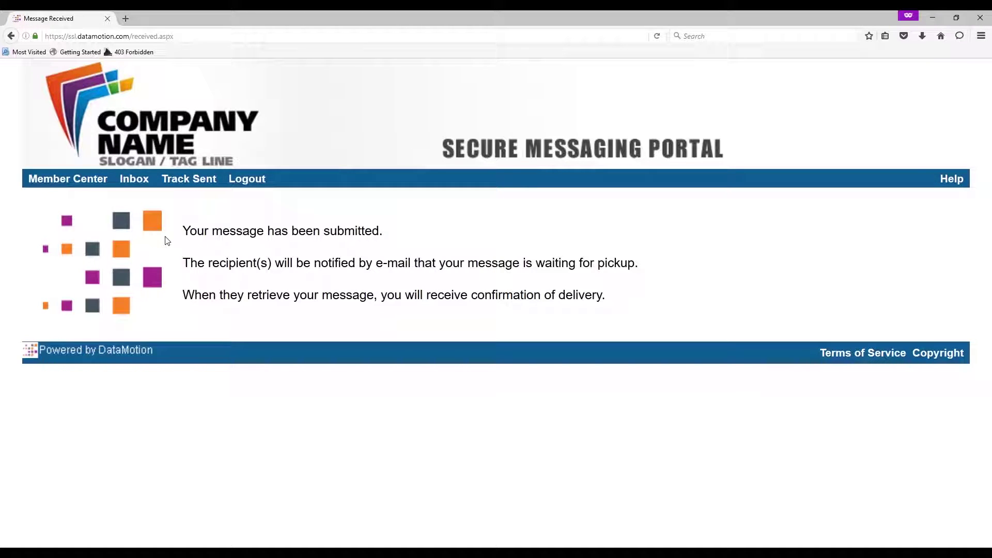
pyautogui.click(85, 188)
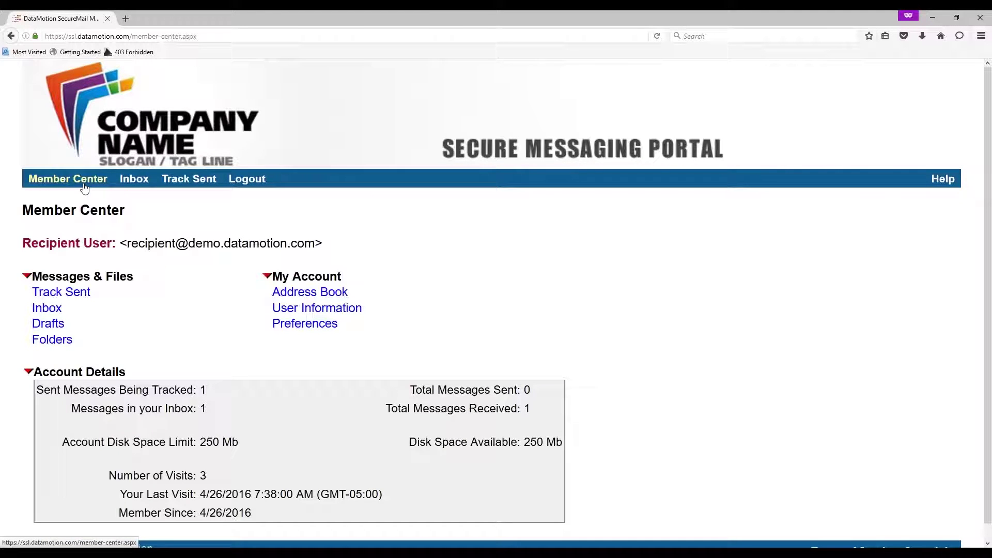
# - View the RE: Test From Portal tracking details under Track Sent, then return to the inbox
pyautogui.click(199, 187)
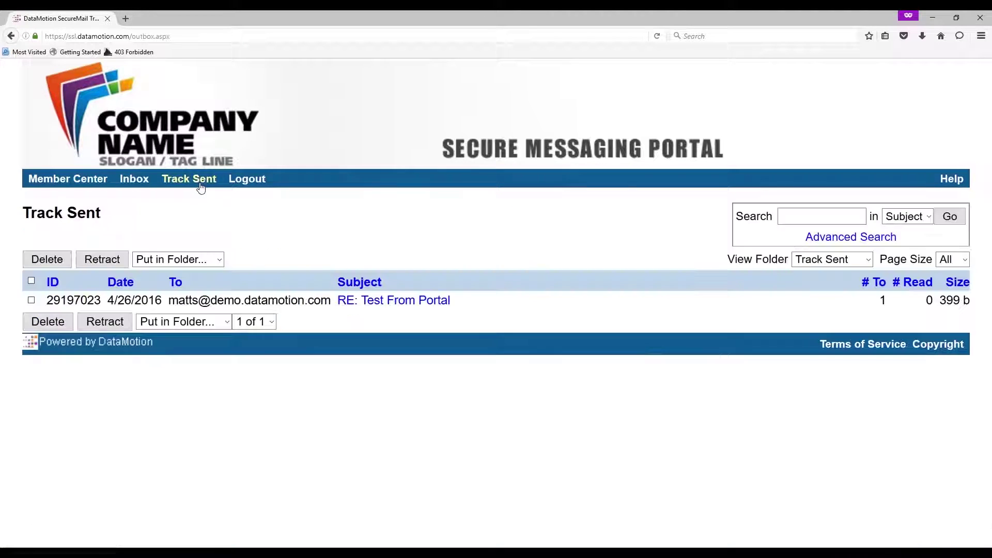
pyautogui.click(376, 302)
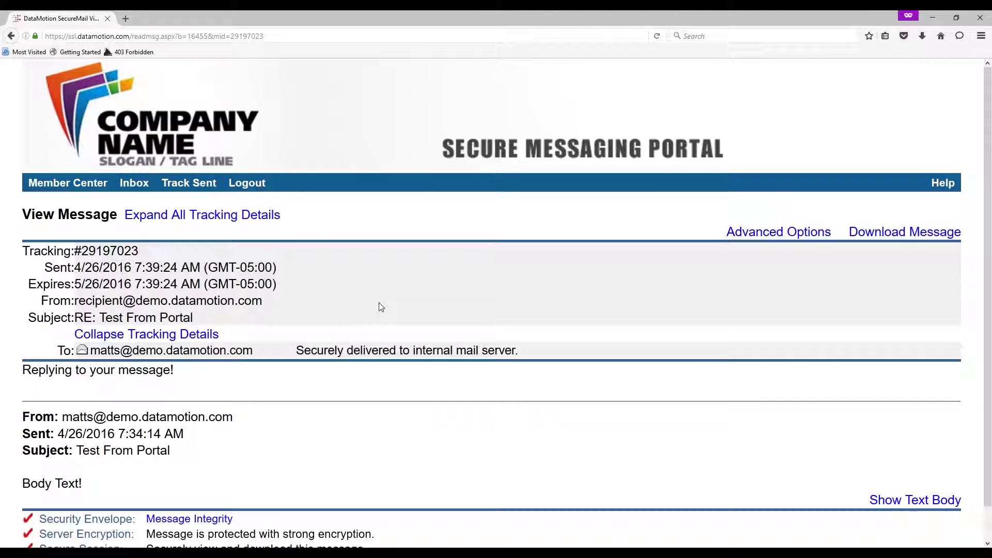
pyautogui.click(135, 185)
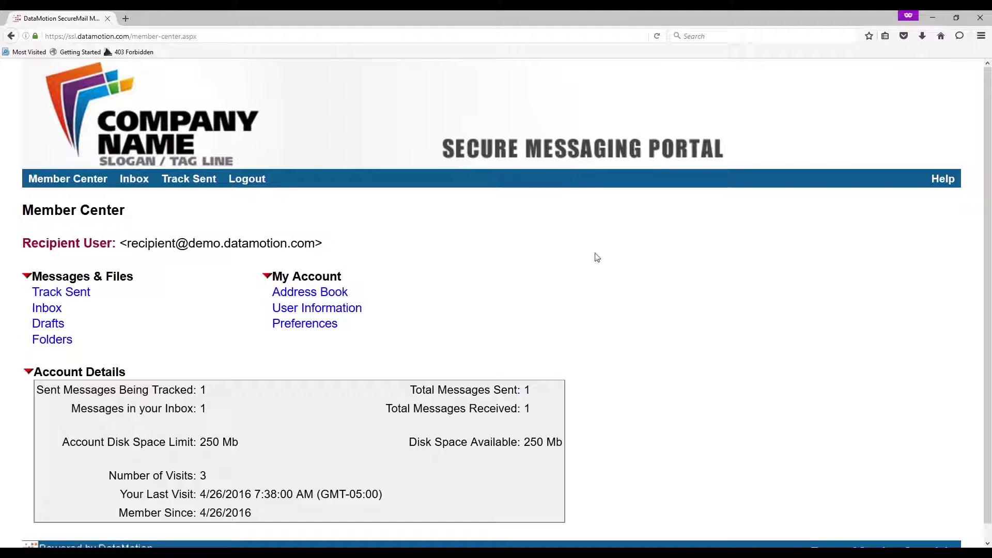
# - Open Test From Portal from the inbox and start forwarding it
pyautogui.click(134, 182)
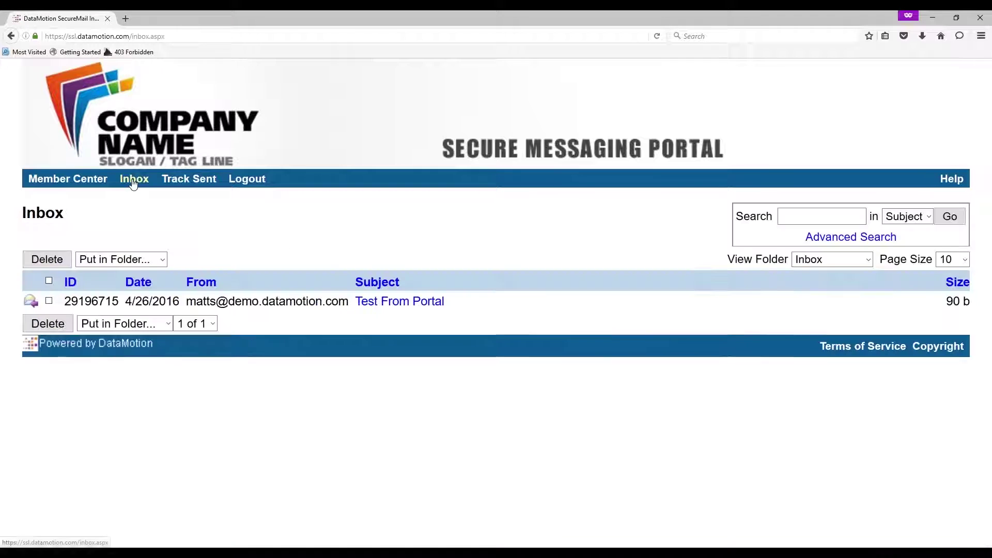
pyautogui.click(378, 309)
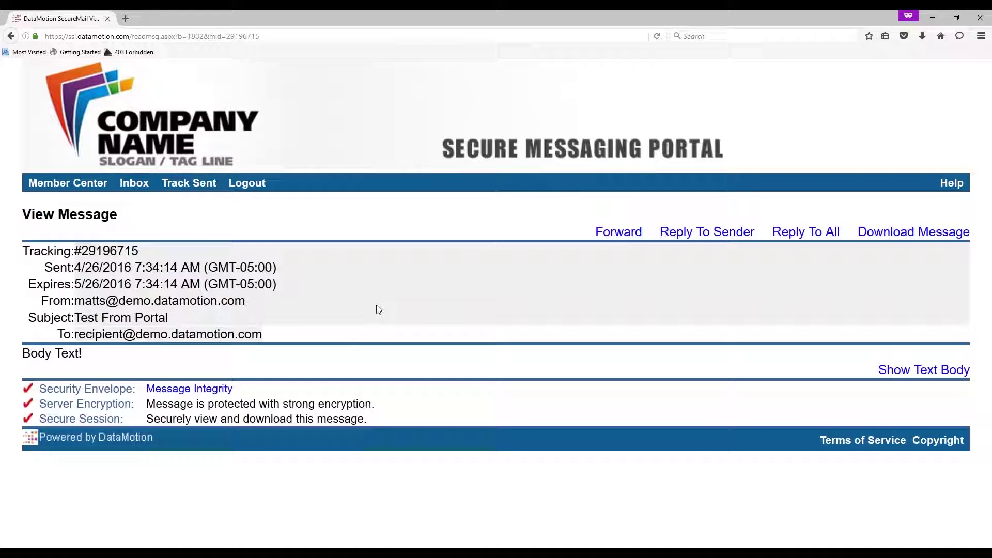
pyautogui.click(623, 236)
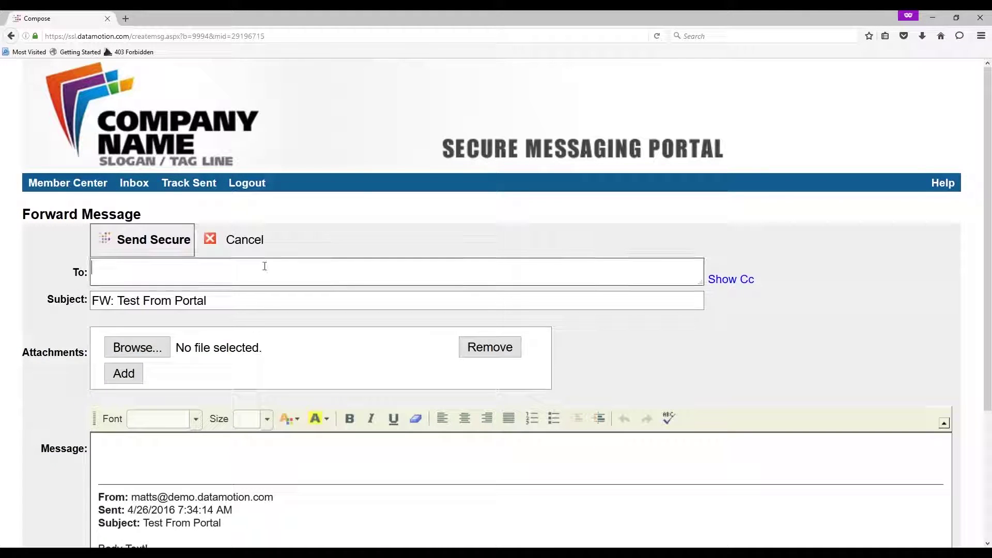
# - Address the forward to the Gmail address, add the note 'Look at this!', and send securely
pyautogui.click(264, 266)
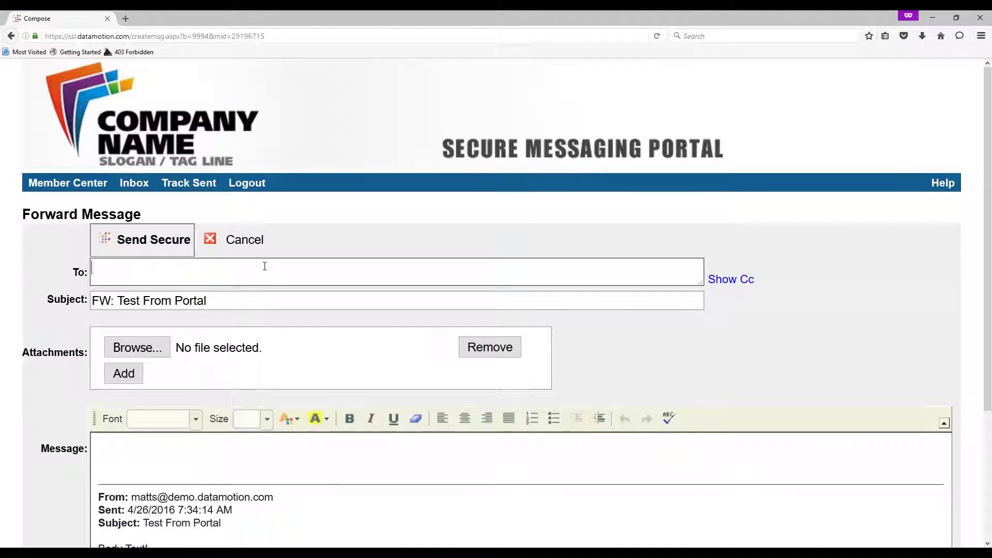
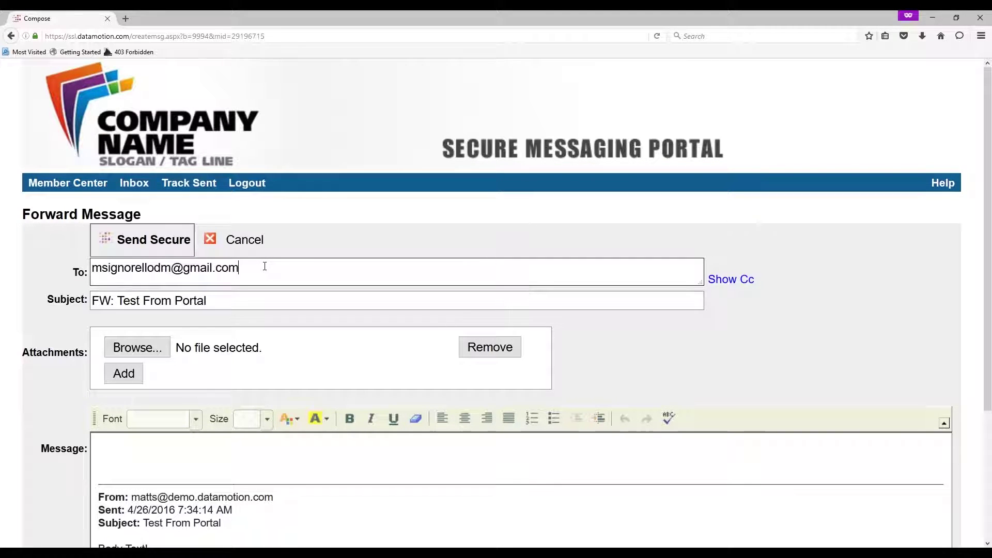
pyautogui.click(268, 456)
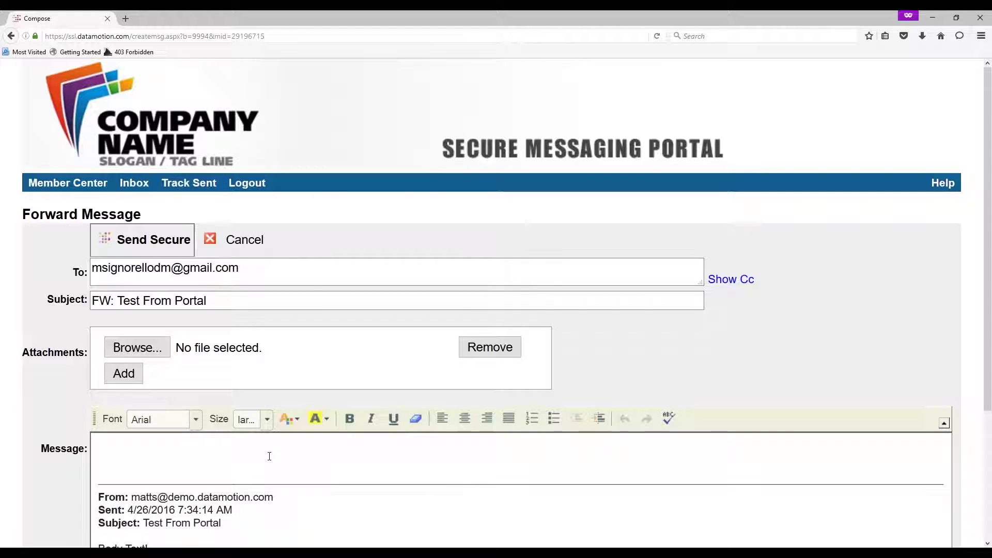
pyautogui.write('Look at this!')
pyautogui.click(150, 243)
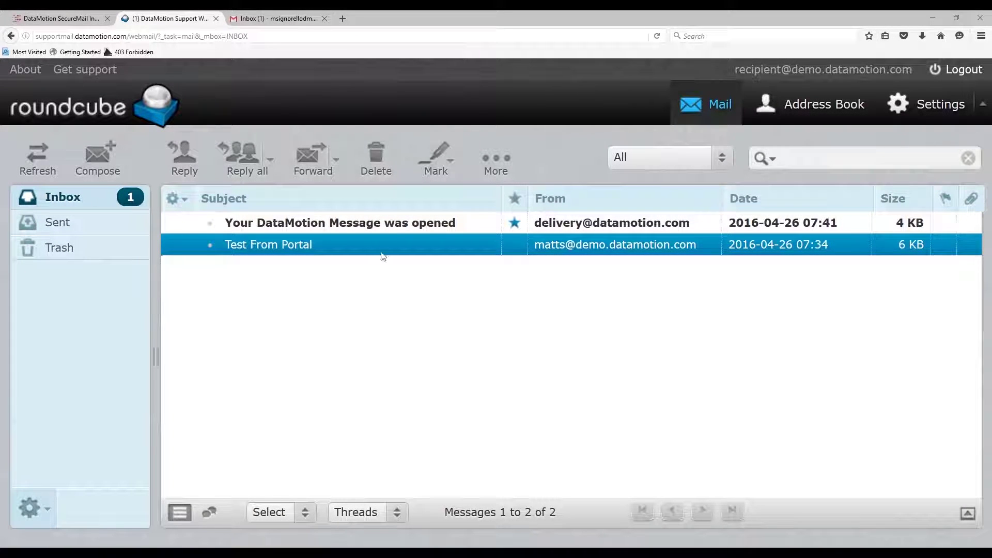
# - Read the 'Your DataMotion Message was opened' receipt, glance at Gmail, then return to the portal inbox
pyautogui.doubleClick(399, 227)
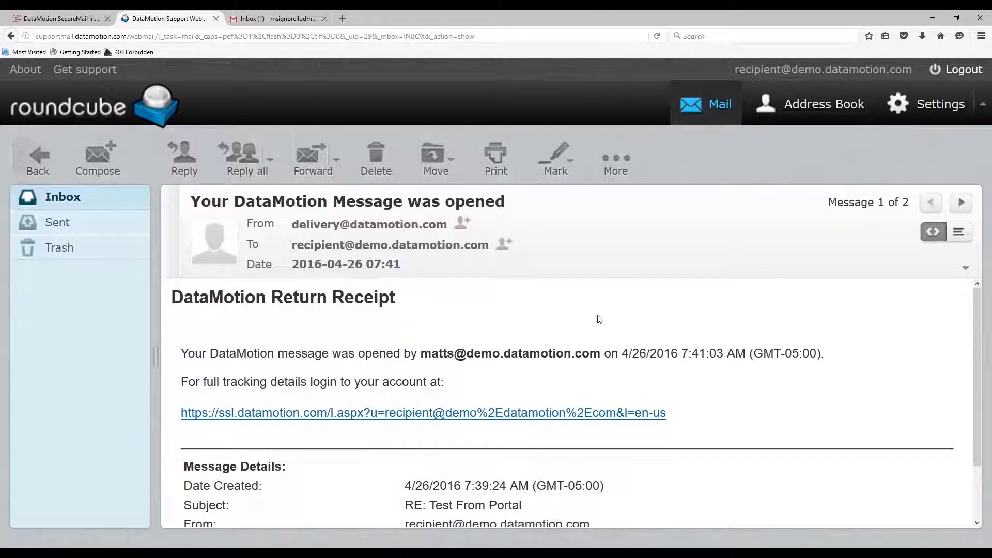
pyautogui.scroll(-2, 599, 318)
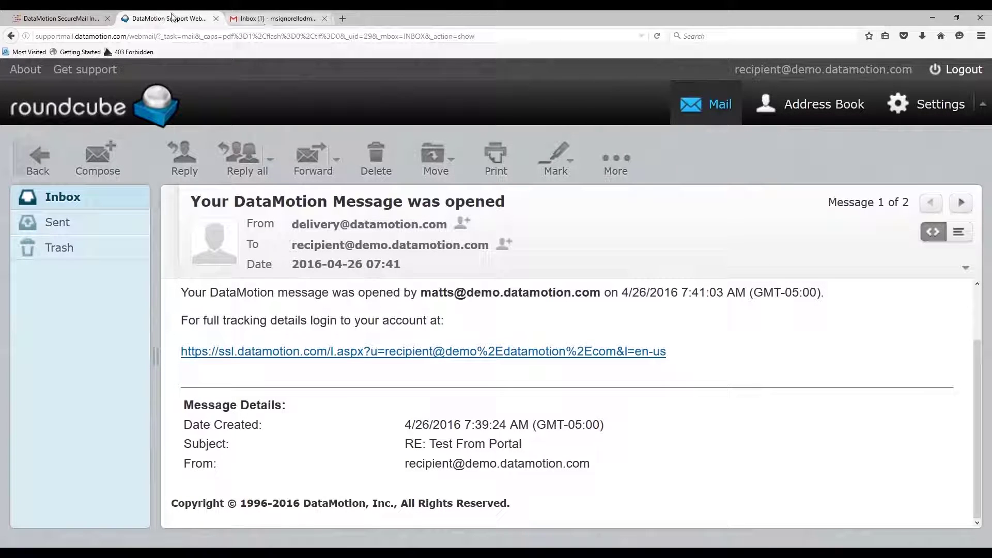
pyautogui.click(272, 18)
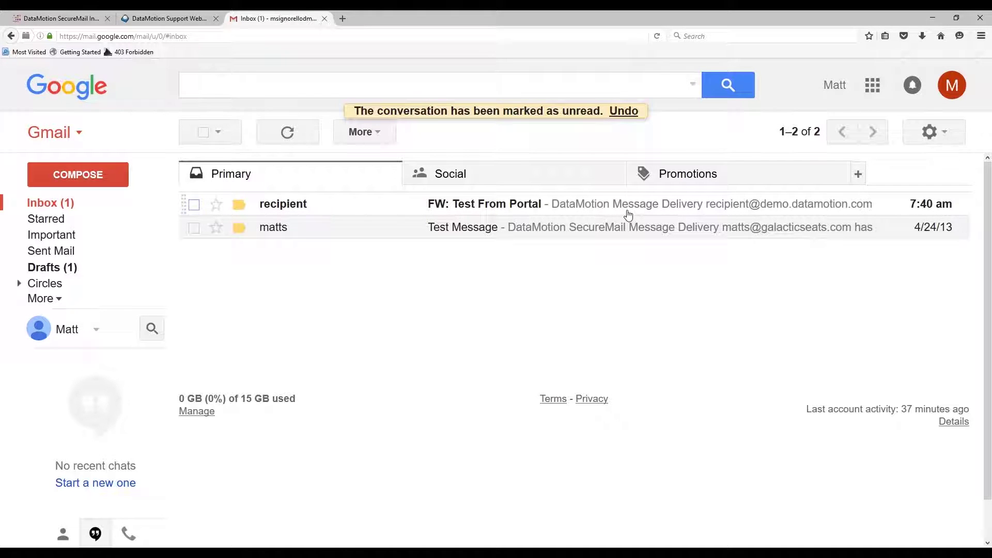
pyautogui.click(60, 18)
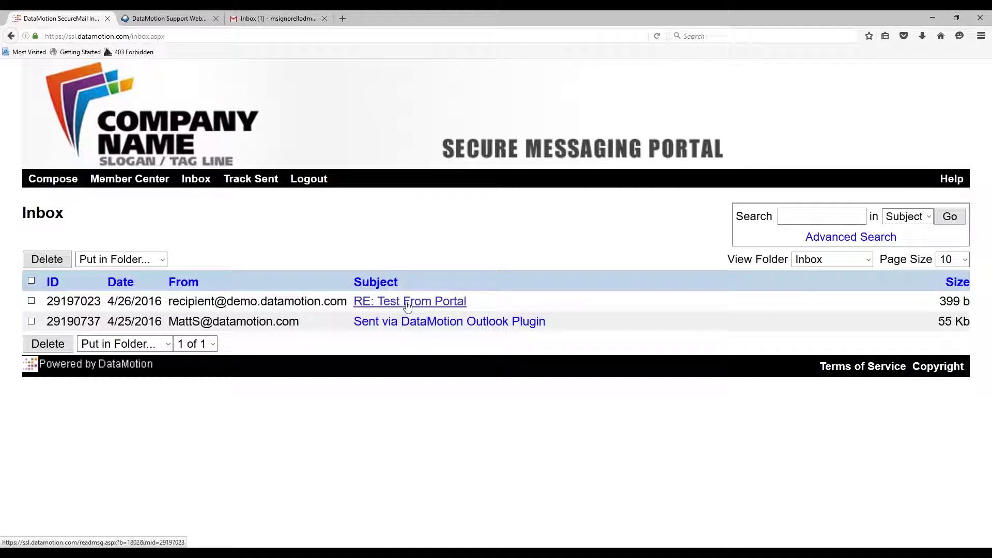
# - Open the RE: Test From Portal reply reading 'Replying to your message!', briefly check Roundcube, then go to Gmail
pyautogui.click(385, 310)
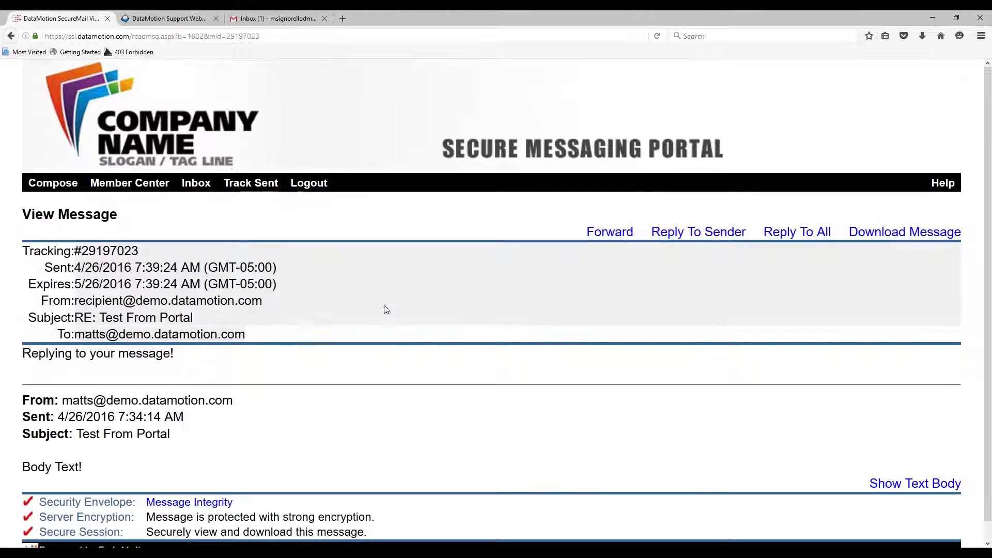
pyautogui.moveTo(22, 354); pyautogui.dragTo(183, 358)
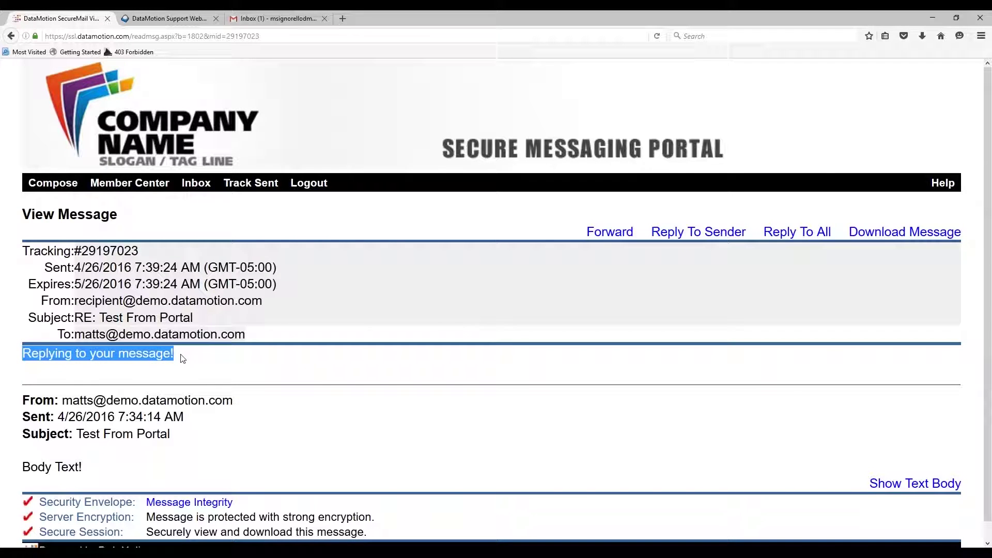
pyautogui.click(220, 368)
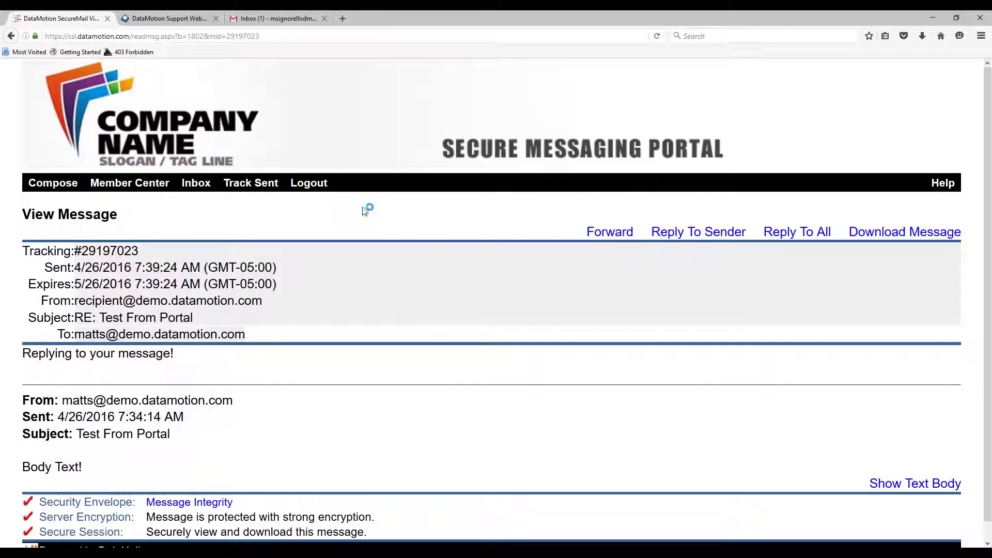
pyautogui.click(189, 19)
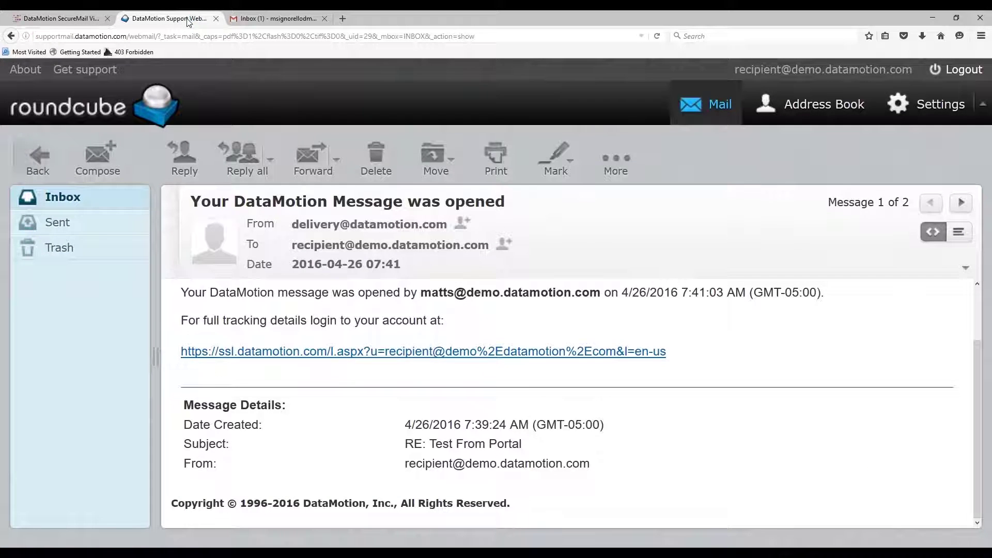
pyautogui.click(83, 20)
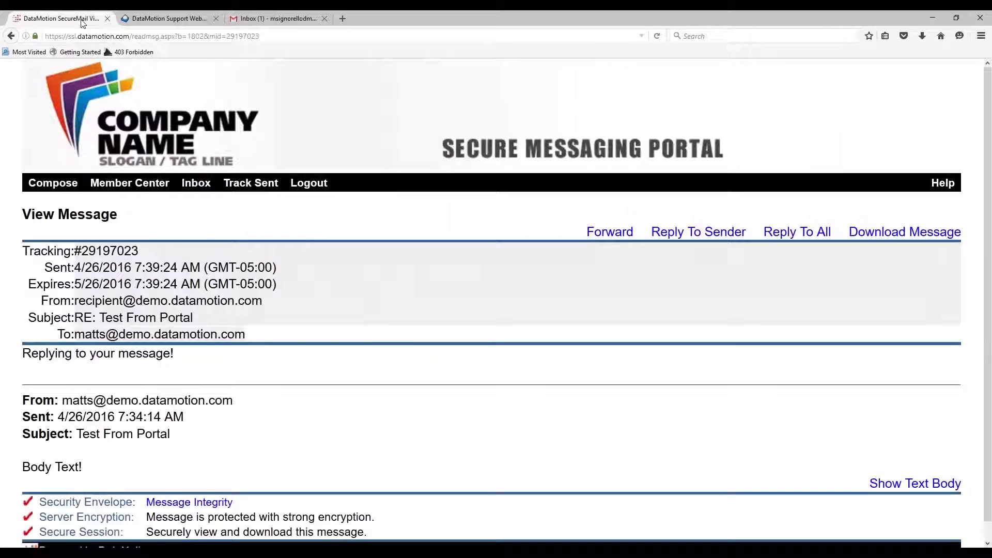
pyautogui.click(247, 23)
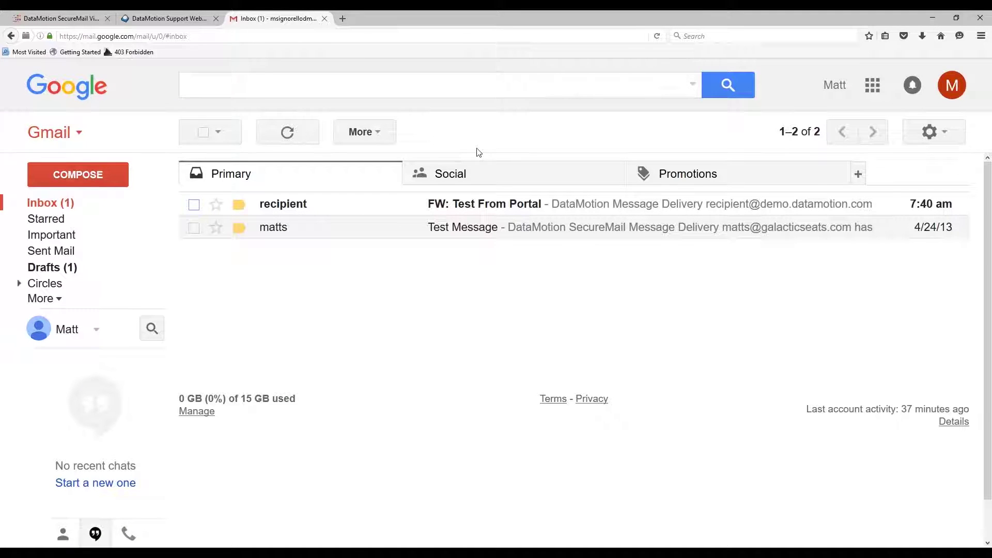
# - Open the FW: Test From Portal notice and launch its ssl.datamotion.com link in a private window
pyautogui.click(483, 205)
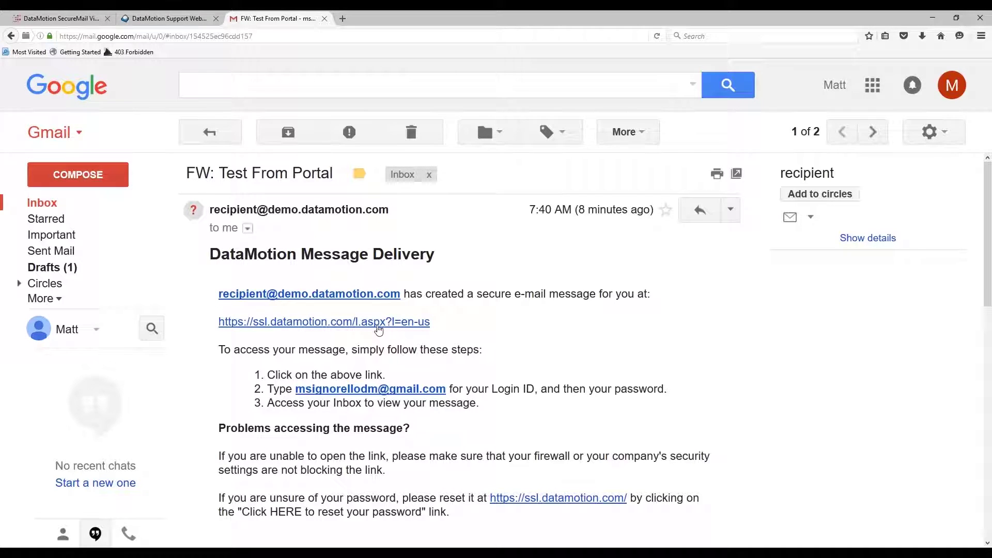
pyautogui.rightClick(381, 324)
pyautogui.click(471, 356)
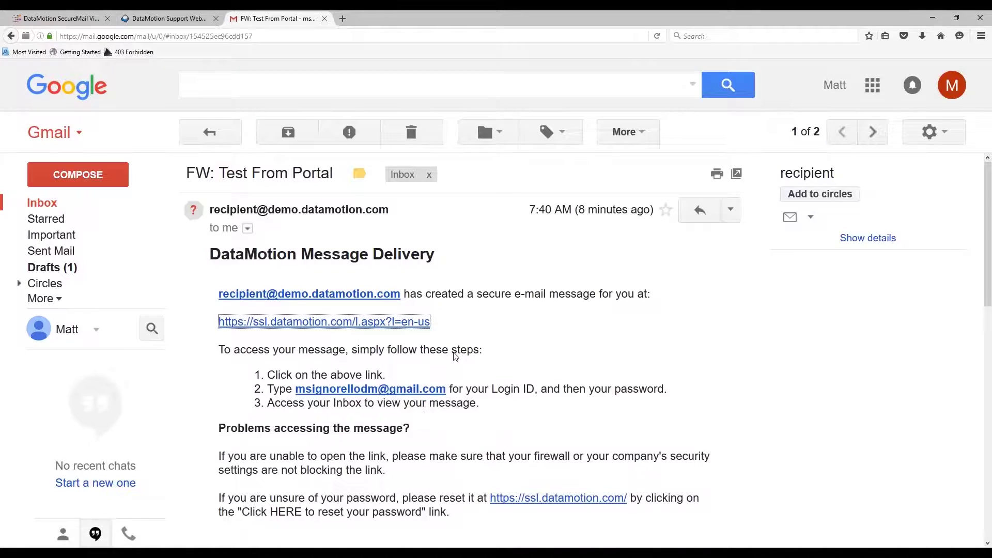
# - Sign in to the portal with the Gmail recipient's user ID and password, re-entering the password once
pyautogui.click(244, 244)
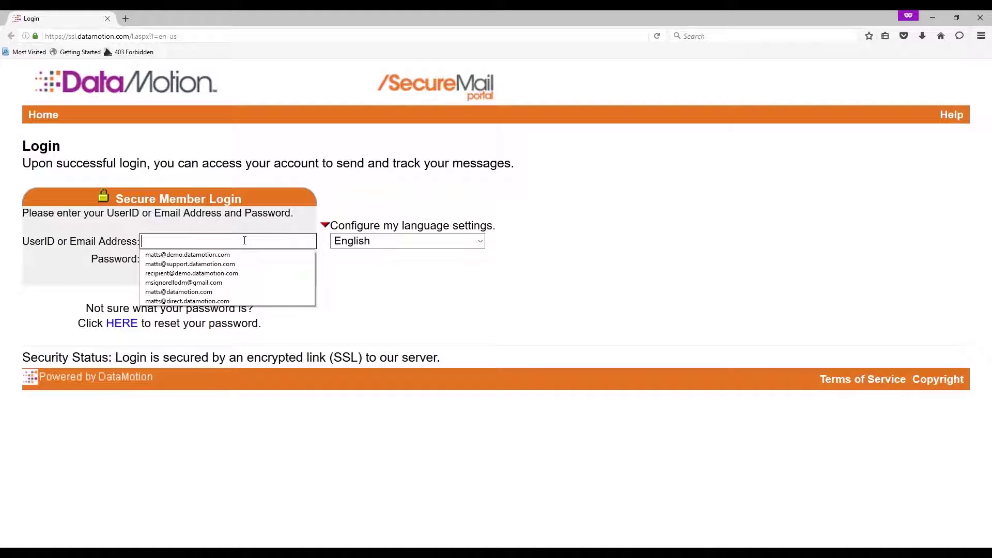
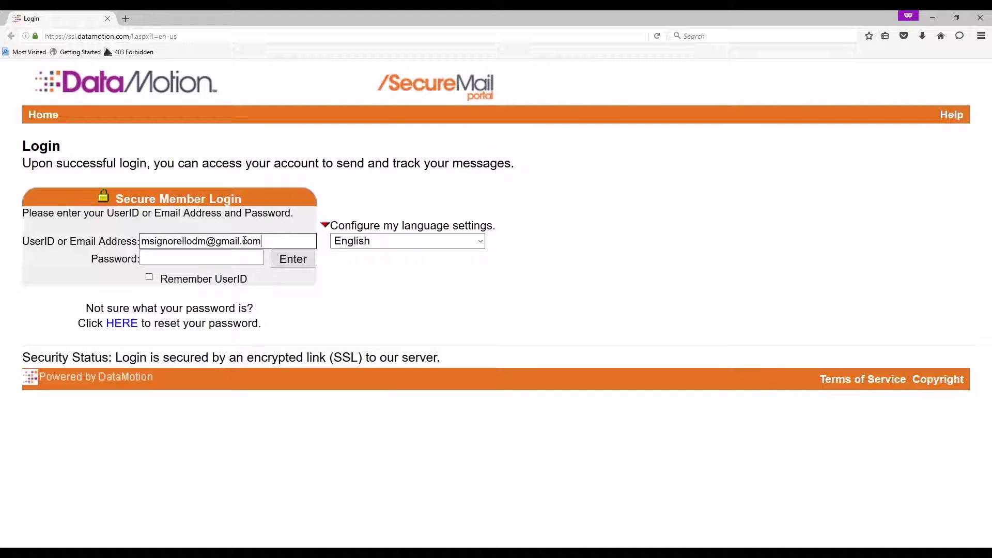
pyautogui.press('Tab')
pyautogui.write('••••••••••')
pyautogui.press('Return')
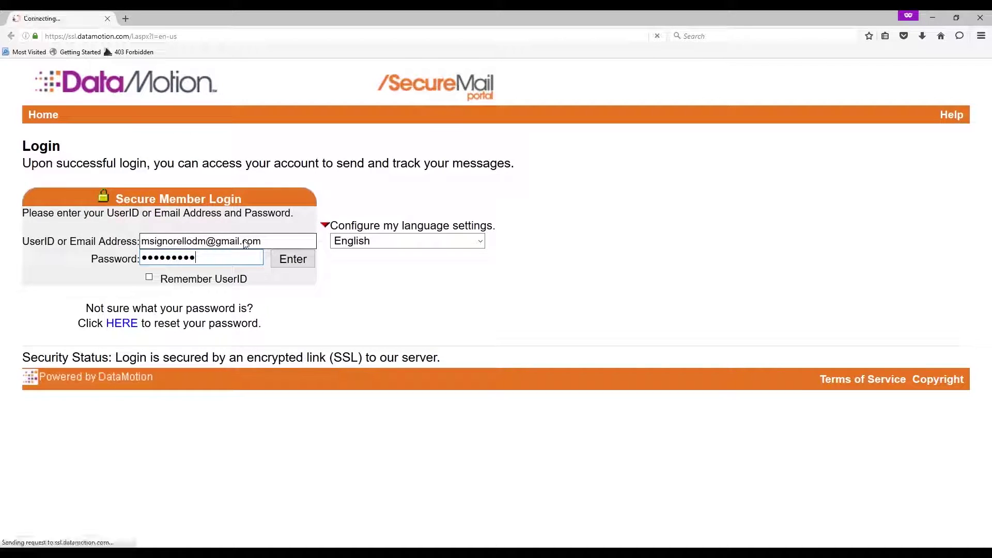
pyautogui.write('•••••••••')
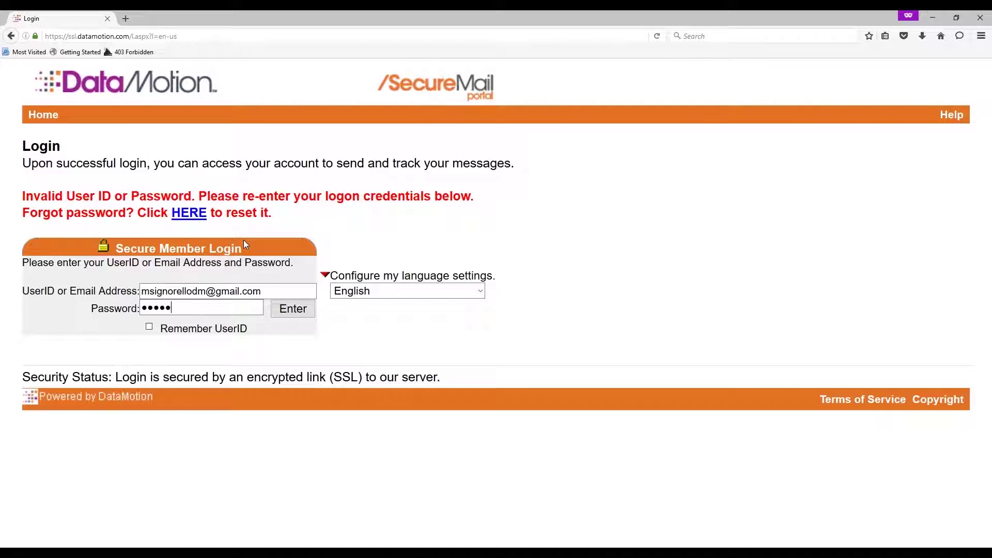
pyautogui.press('Return')
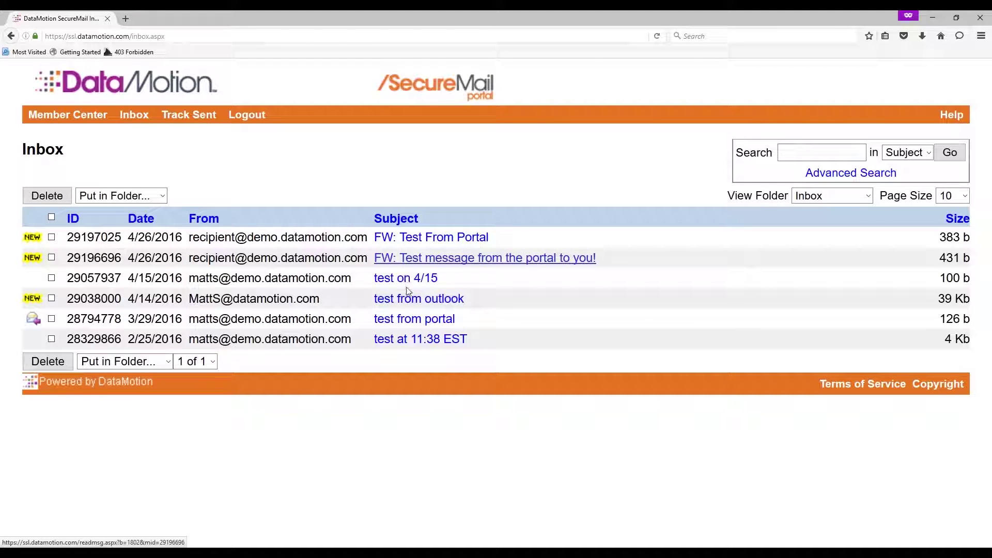
# - Read the forwarded FW: Test From Portal message ('Look at this!'), then close the private window
pyautogui.click(406, 243)
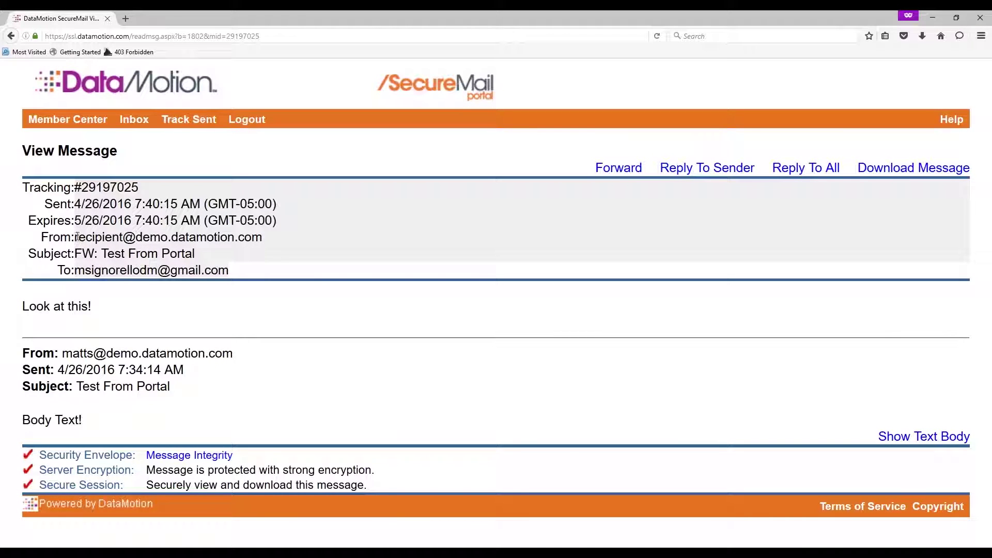
pyautogui.moveTo(75, 238); pyautogui.dragTo(262, 238)
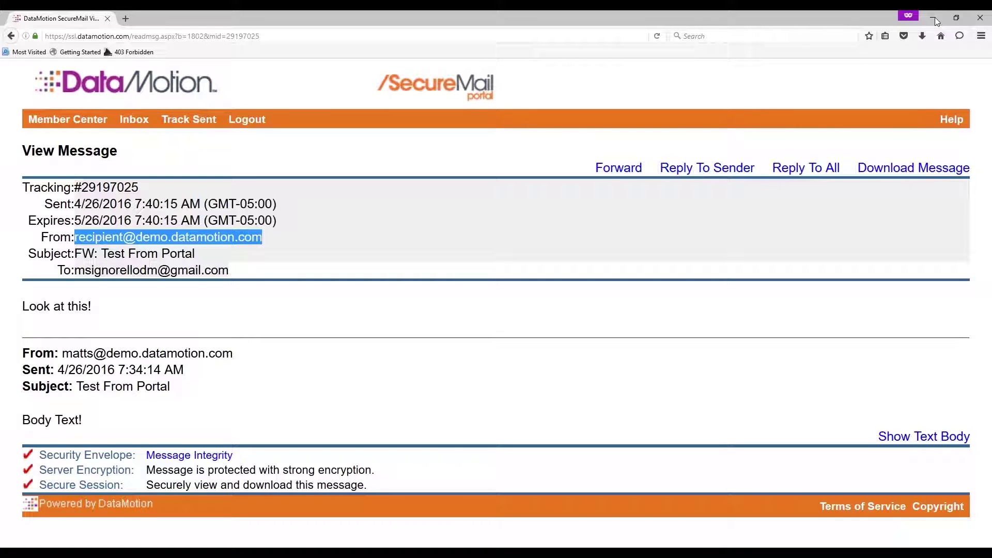
pyautogui.click(980, 20)
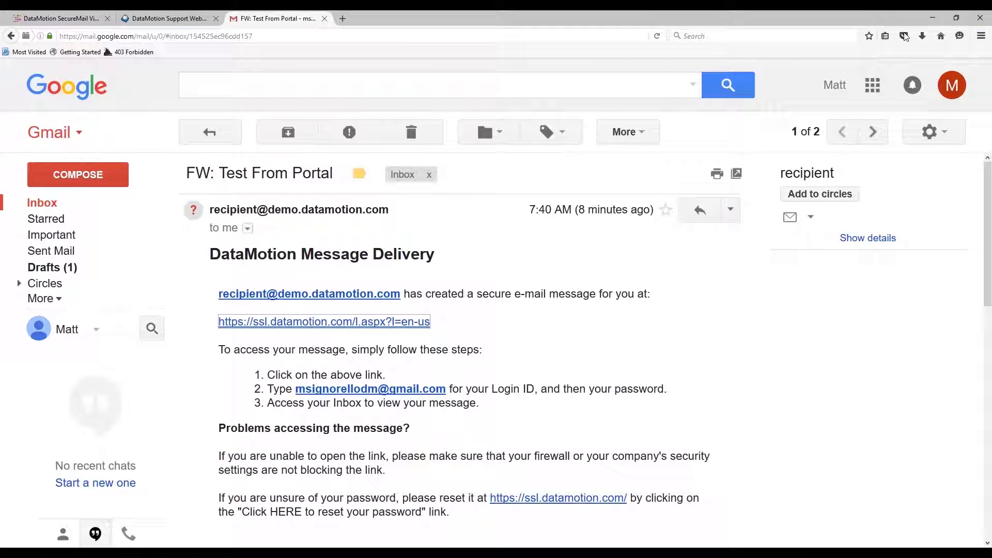
# - Leave the Roundcube read receipt for the inbox list and return to the SecureMail Member Center
pyautogui.click(170, 18)
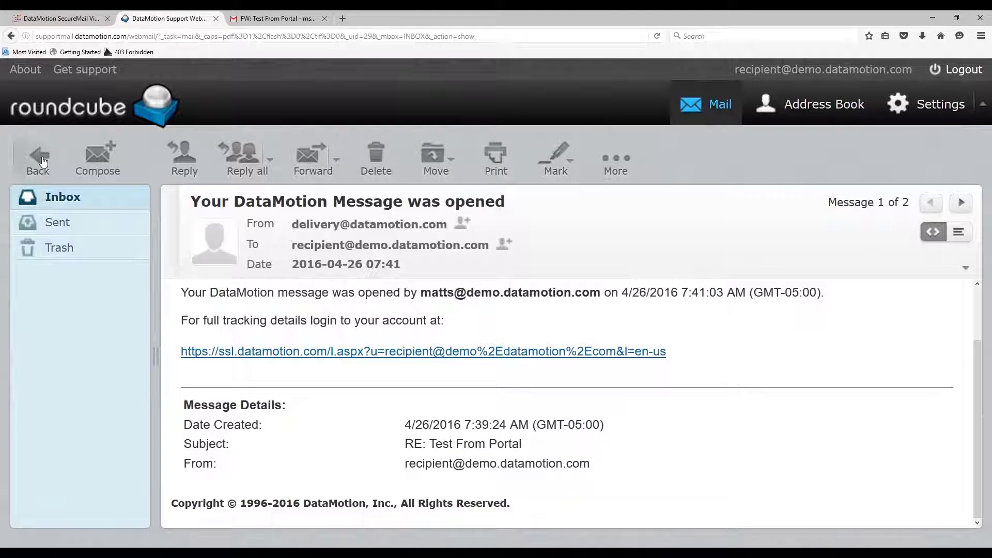
pyautogui.click(60, 199)
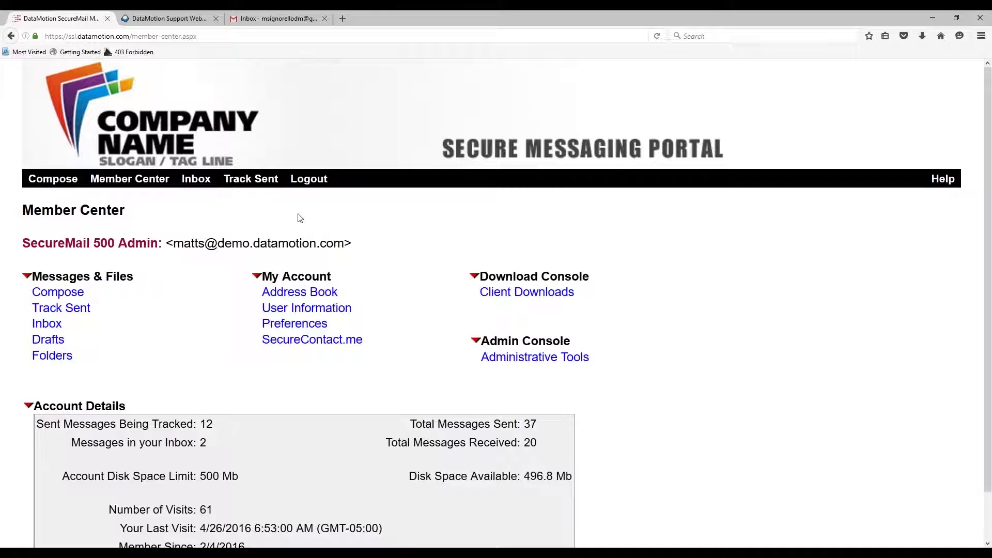
# - Send Secure a message to the demo recipient's address, subject 'test for SafeTLS', body 'Second Message!'
pyautogui.click(63, 184)
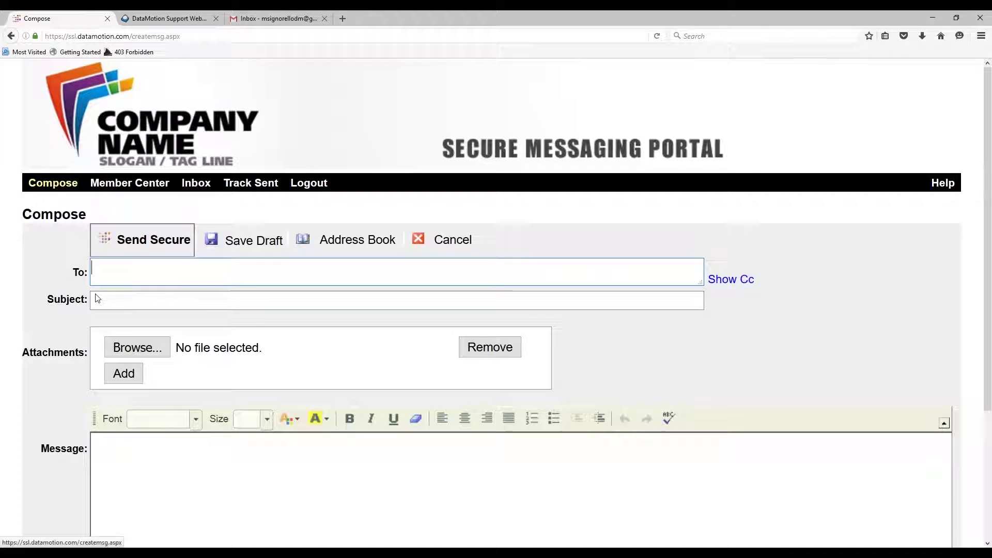
pyautogui.click(183, 271)
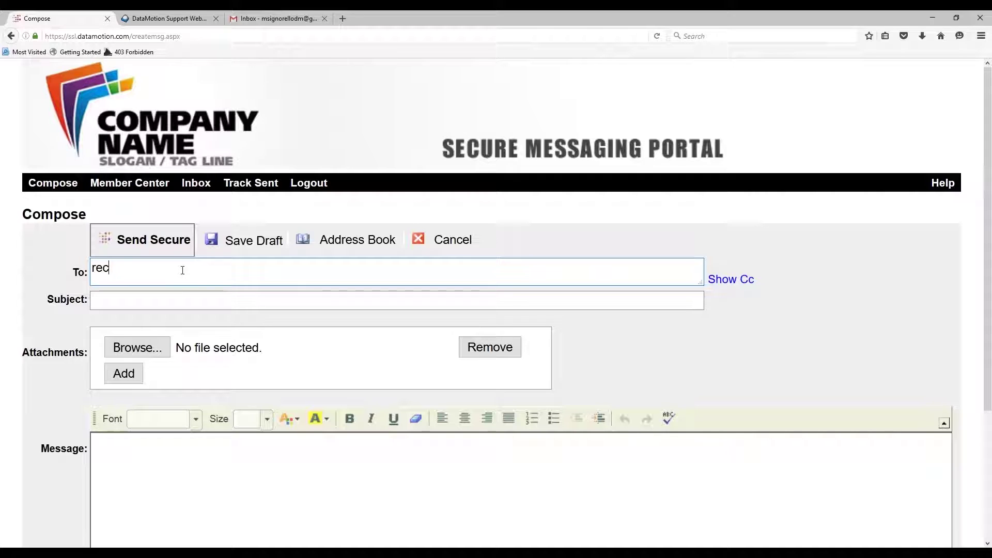
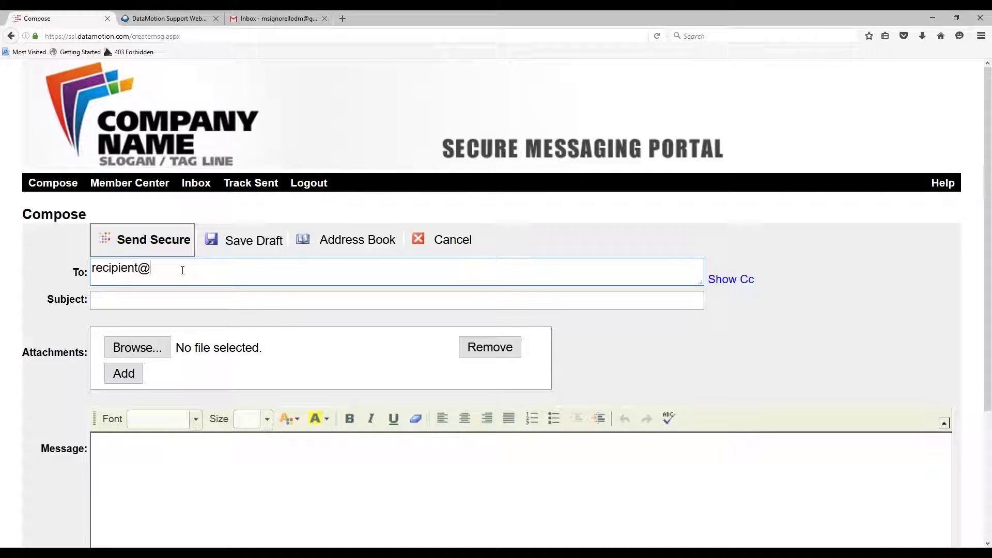
pyautogui.press('Tab')
pyautogui.press('Tab')
pyautogui.write('test ')
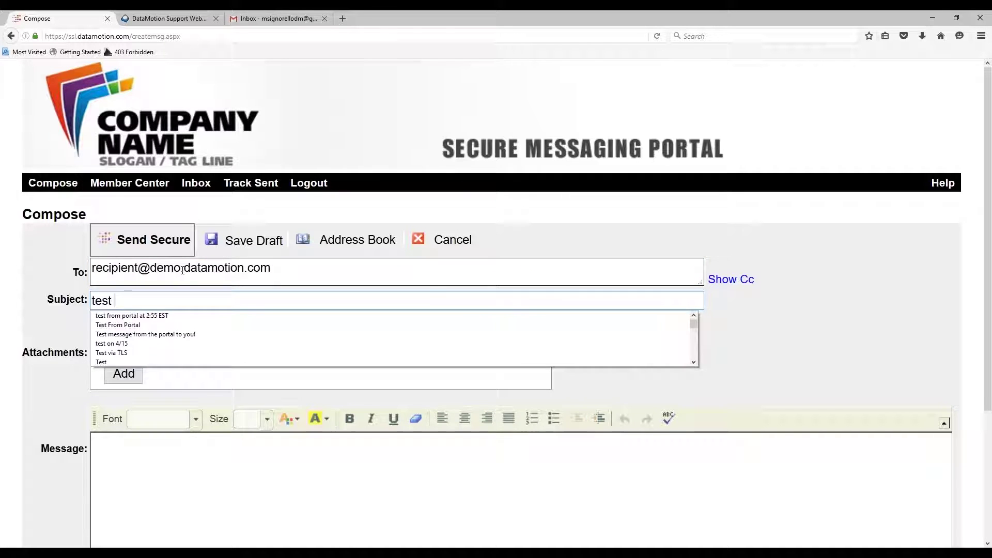
pyautogui.write('for SafeTLS')
pyautogui.press('BackSpace')
pyautogui.write('LS')
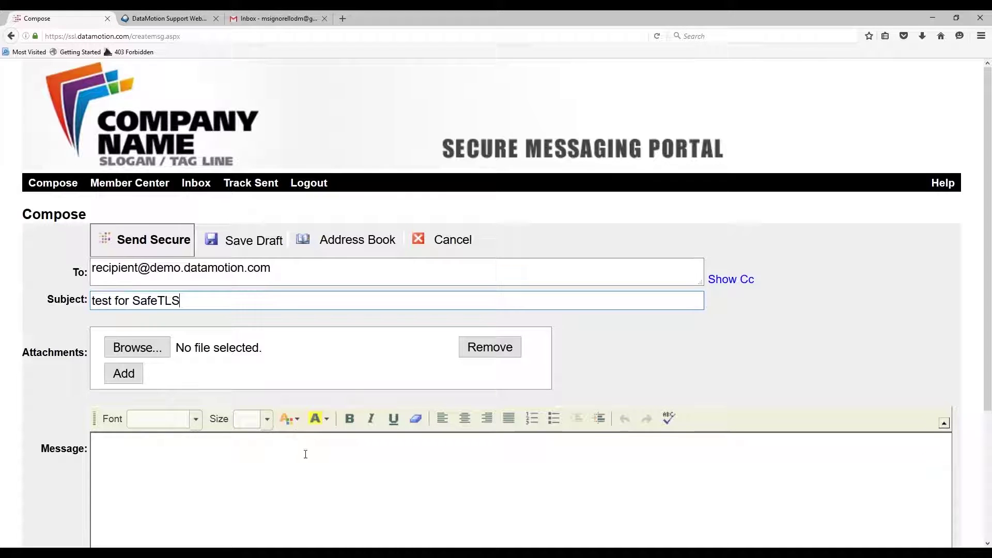
pyautogui.click(311, 475)
pyautogui.write('S')
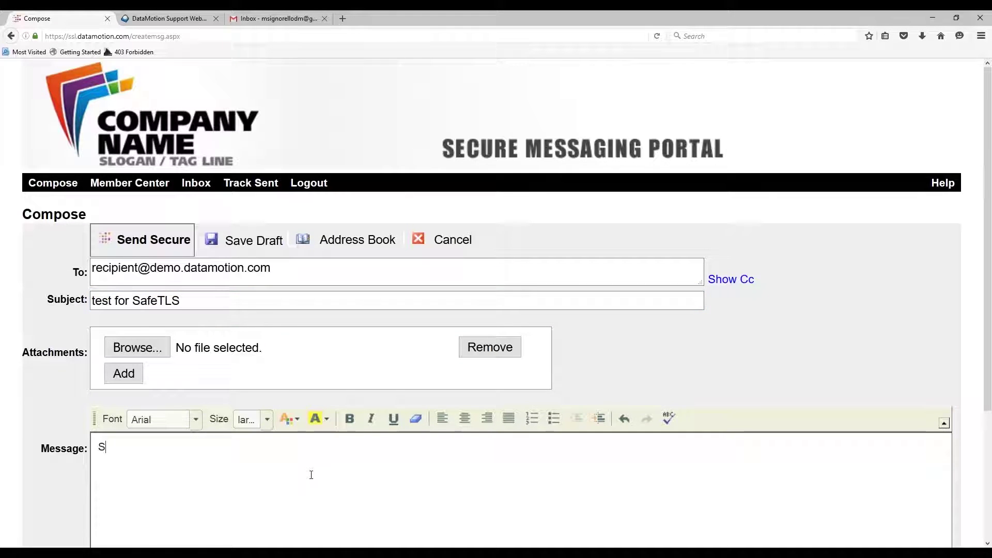
pyautogui.write('econd Message!')
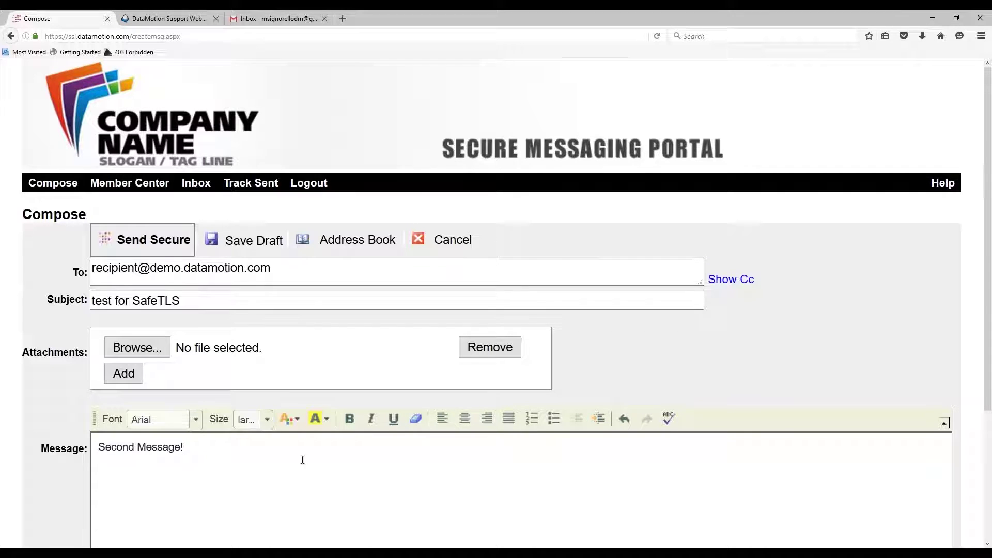
pyautogui.click(176, 249)
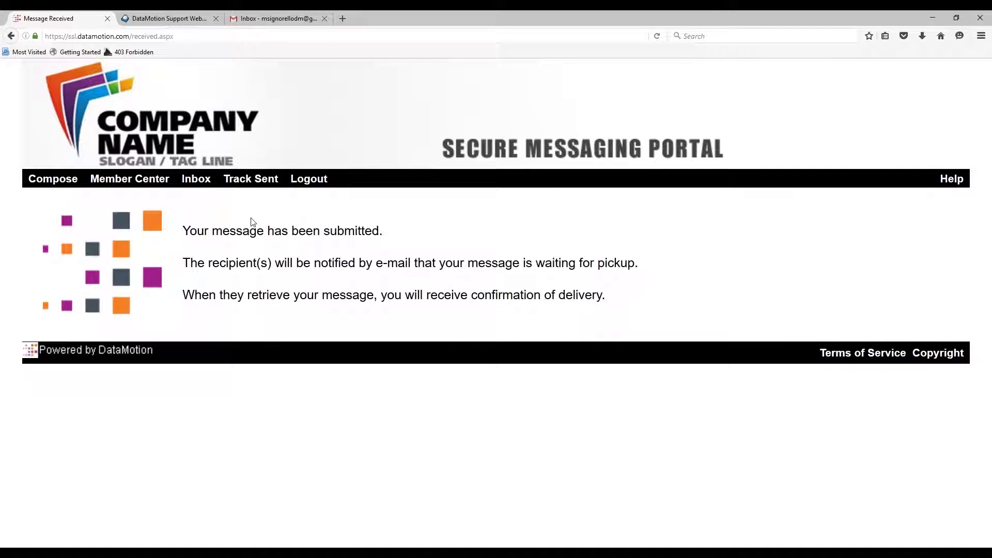
# - Check Track Sent details showing 'test for SafeTLS' securely delivered to the internal mail server
pyautogui.click(273, 185)
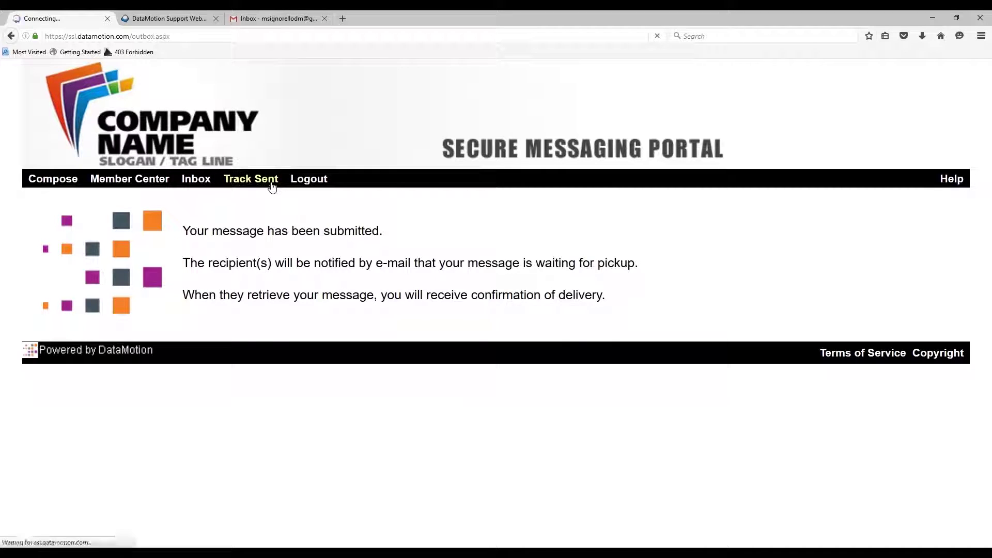
pyautogui.click(388, 302)
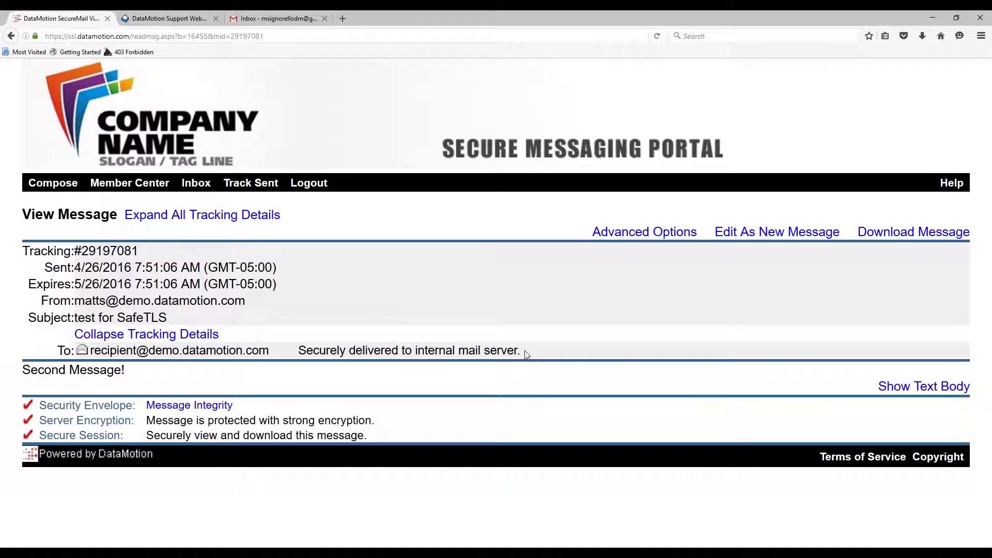
pyautogui.click(165, 18)
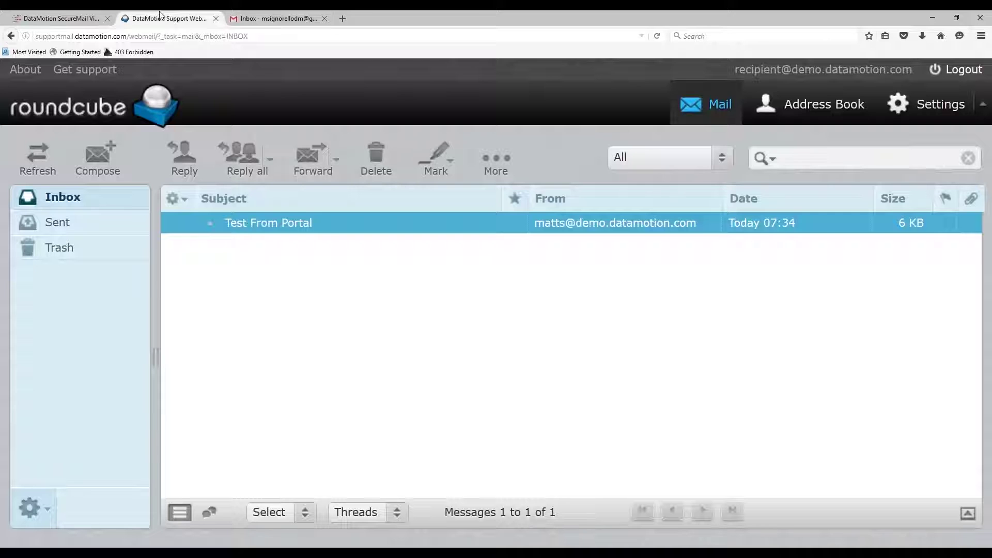
# - Refresh Roundcube and open 'test for SafeTLS (Delivered via SecureMail)' in full view
pyautogui.click(45, 160)
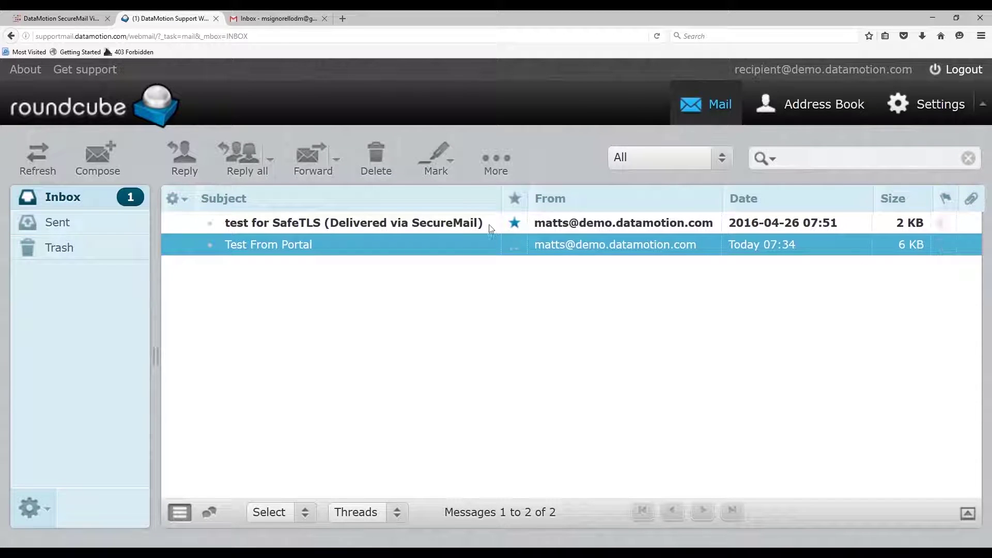
pyautogui.doubleClick(435, 223)
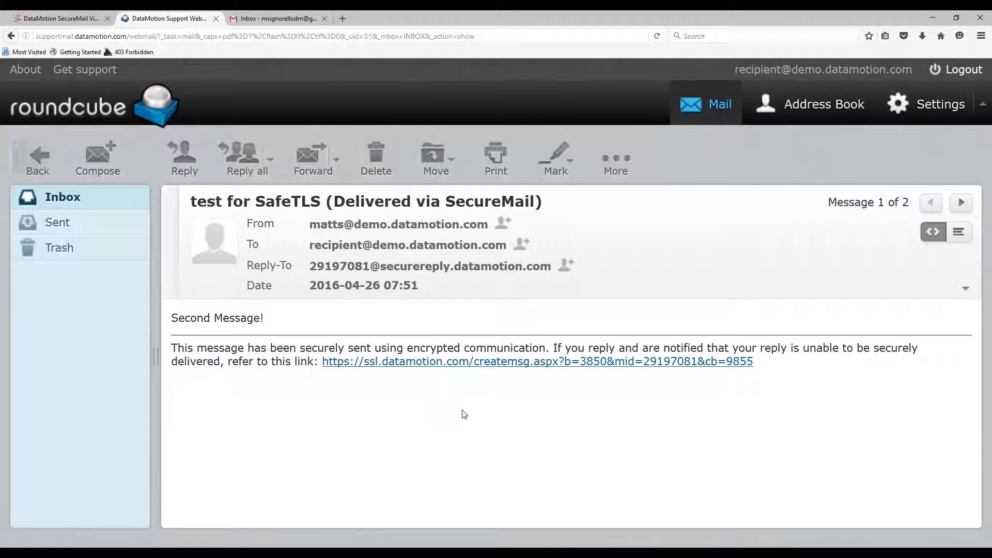
# - Reply with 'Replying from my TLS message!' above the quoted text and send it
pyautogui.click(190, 166)
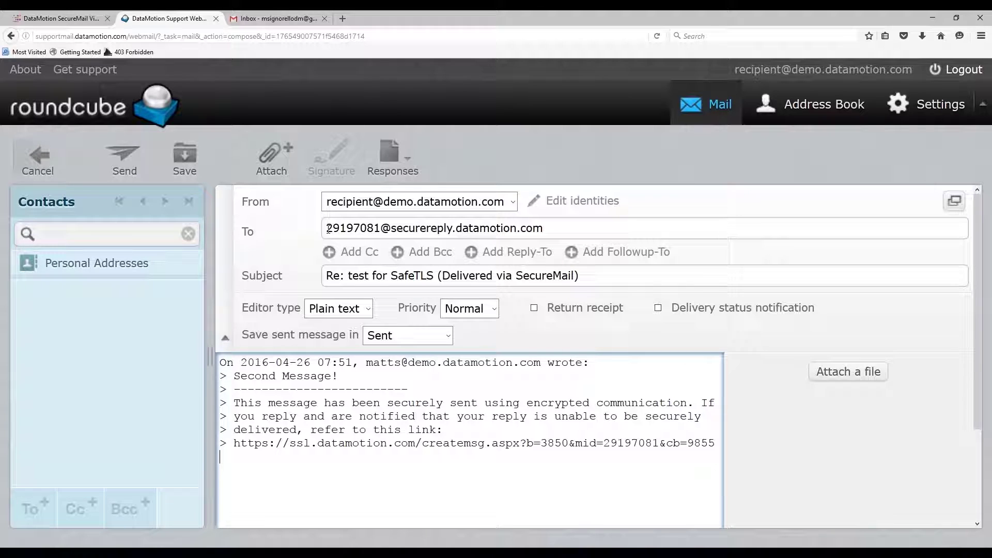
pyautogui.click(221, 363)
pyautogui.press('Return')
pyautogui.press('Return')
pyautogui.click(281, 380)
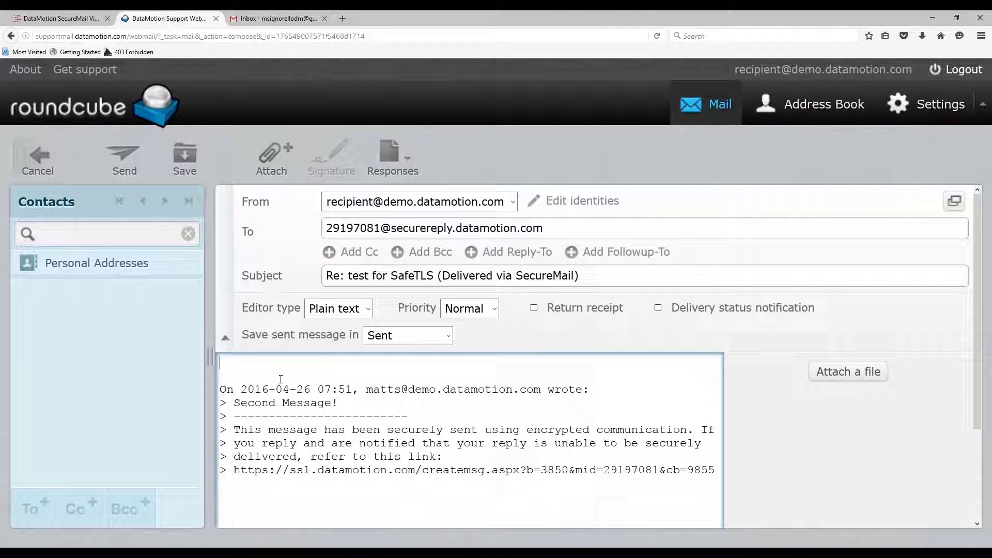
pyautogui.write('Replying from my TLS ')
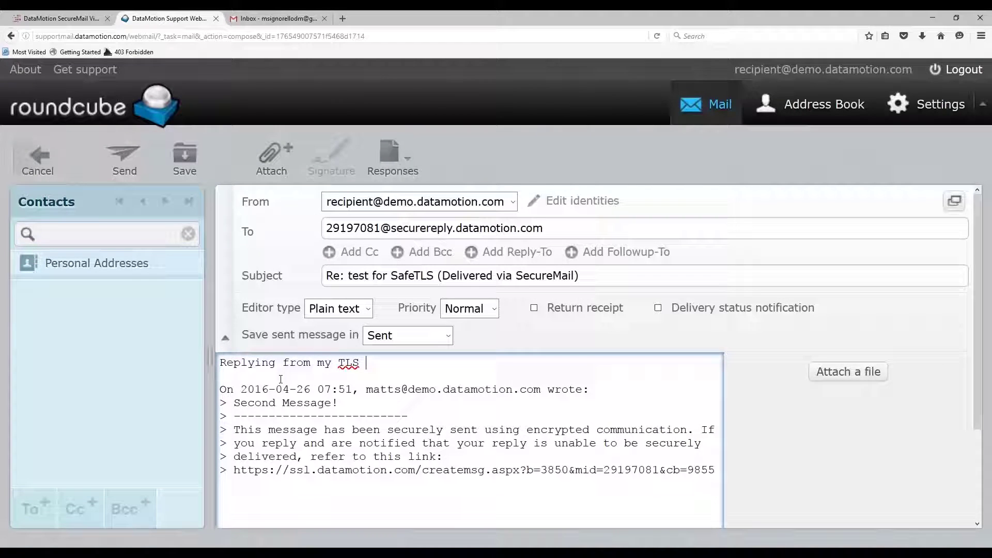
pyautogui.write('message!')
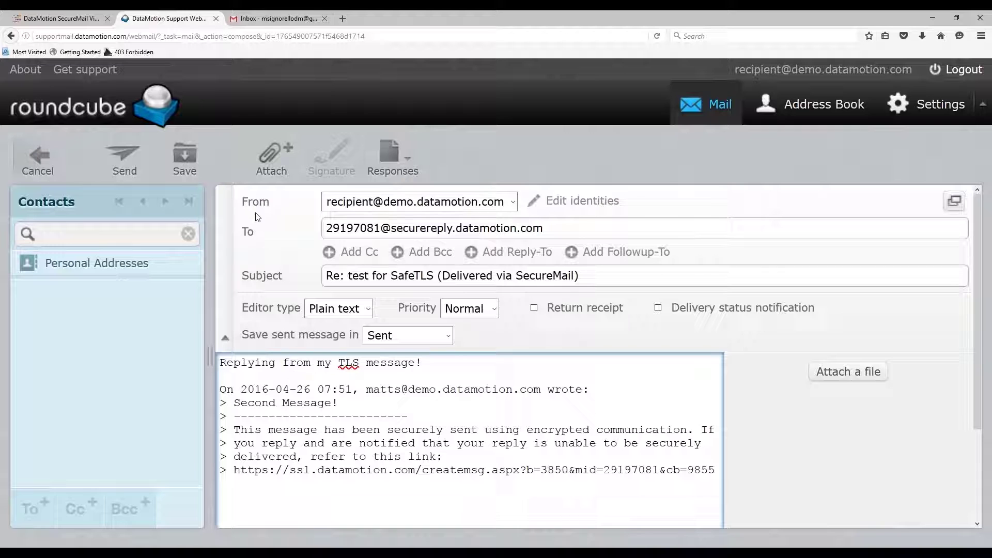
pyautogui.click(126, 164)
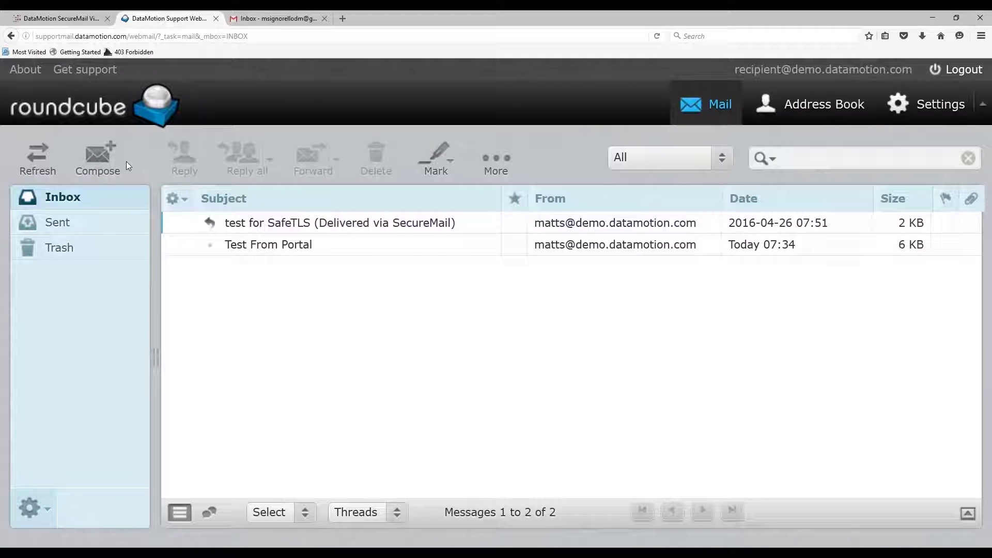
# - Open the 'Re: test for SafeTLS' reply from the portal Inbox, reading 'Replying from my TLS message!'
pyautogui.click(77, 20)
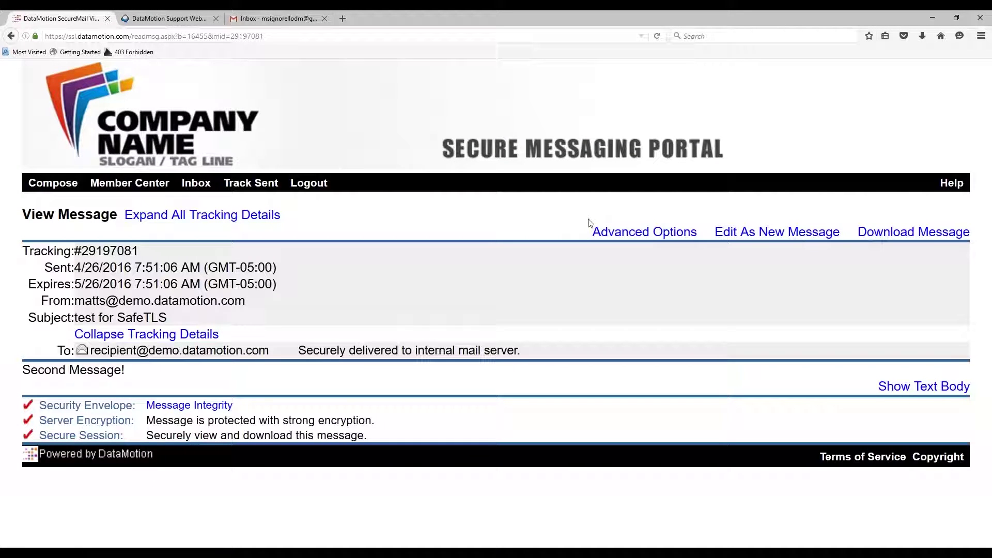
pyautogui.click(195, 184)
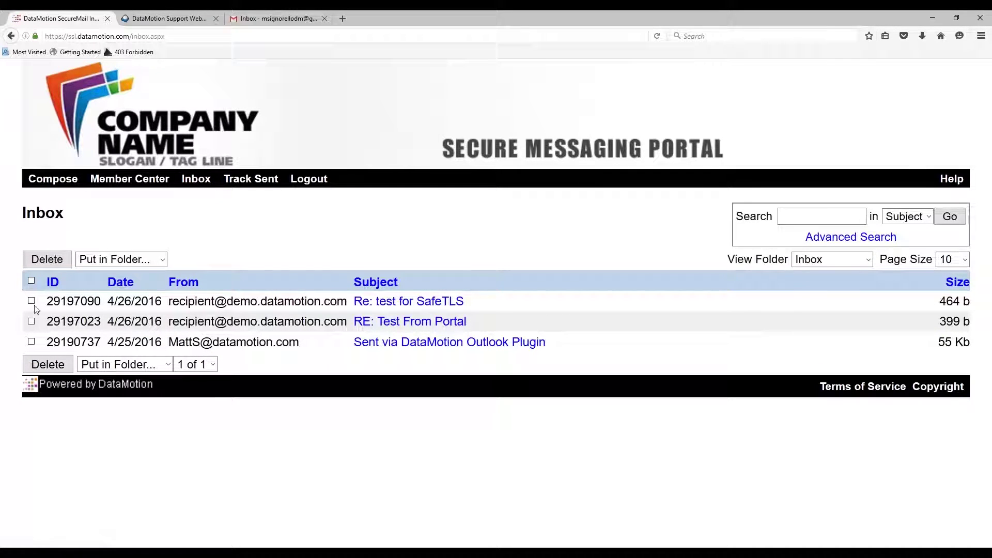
pyautogui.click(413, 309)
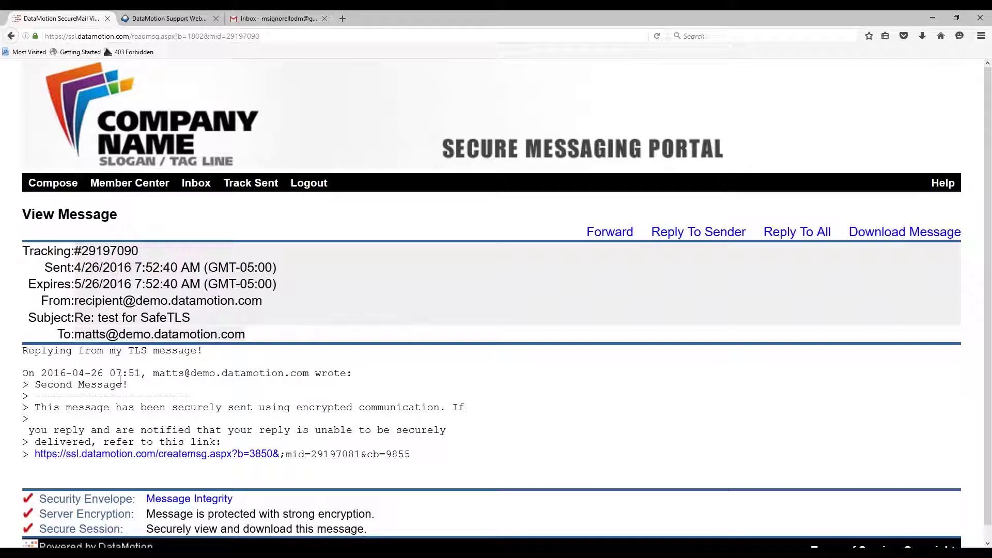